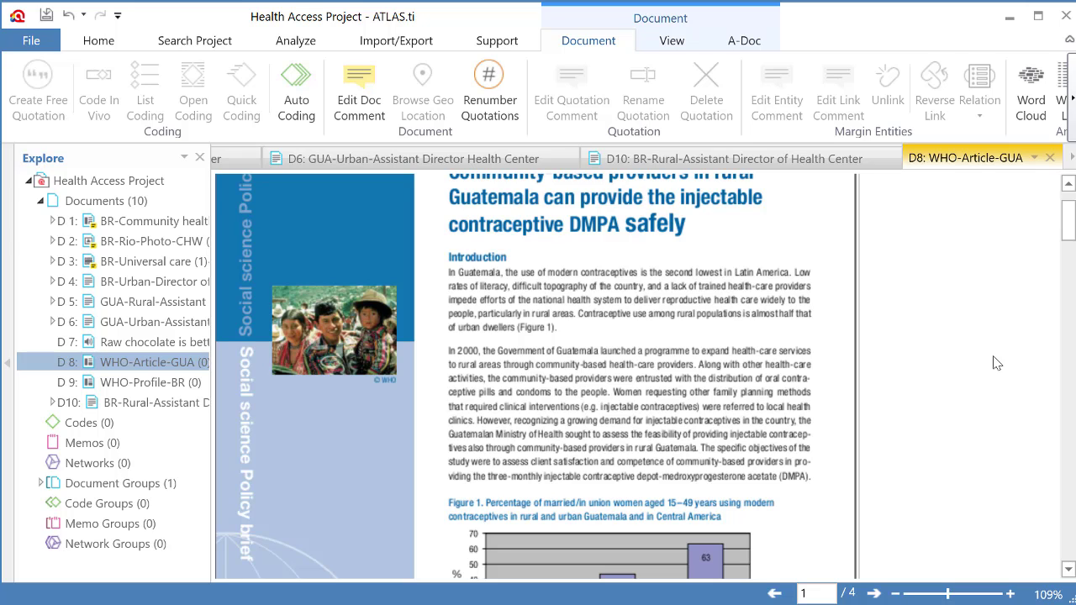
# Zoom the WHO-Article-GUA page to 150% and select the Introduction paragraph from 'In Guatemala' to '(Figure 1)'.
pyautogui.click(1012, 595)
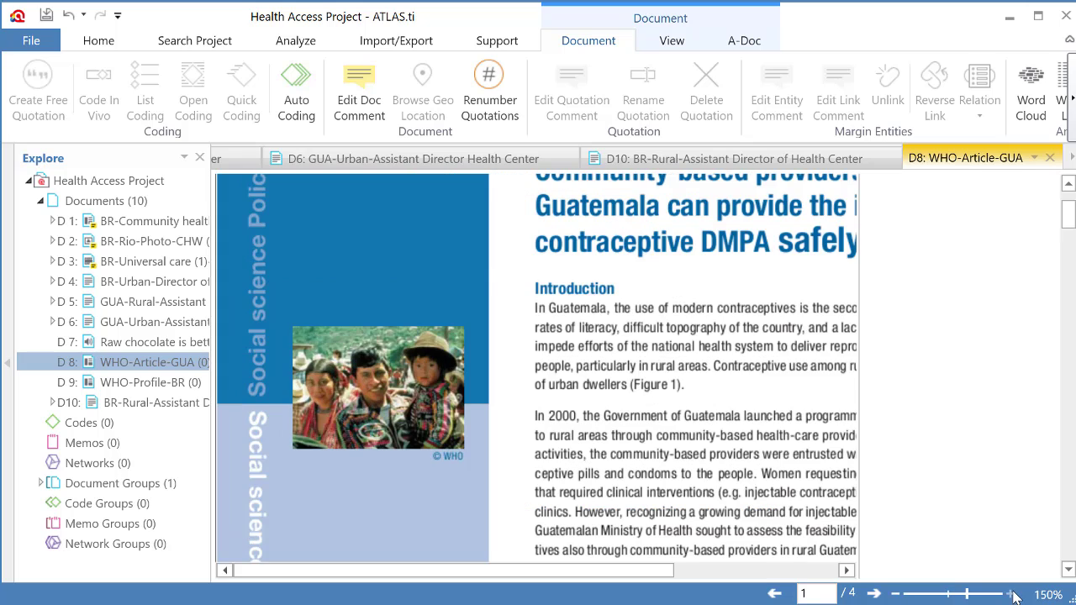
pyautogui.moveTo(641, 571); pyautogui.dragTo(784, 571)
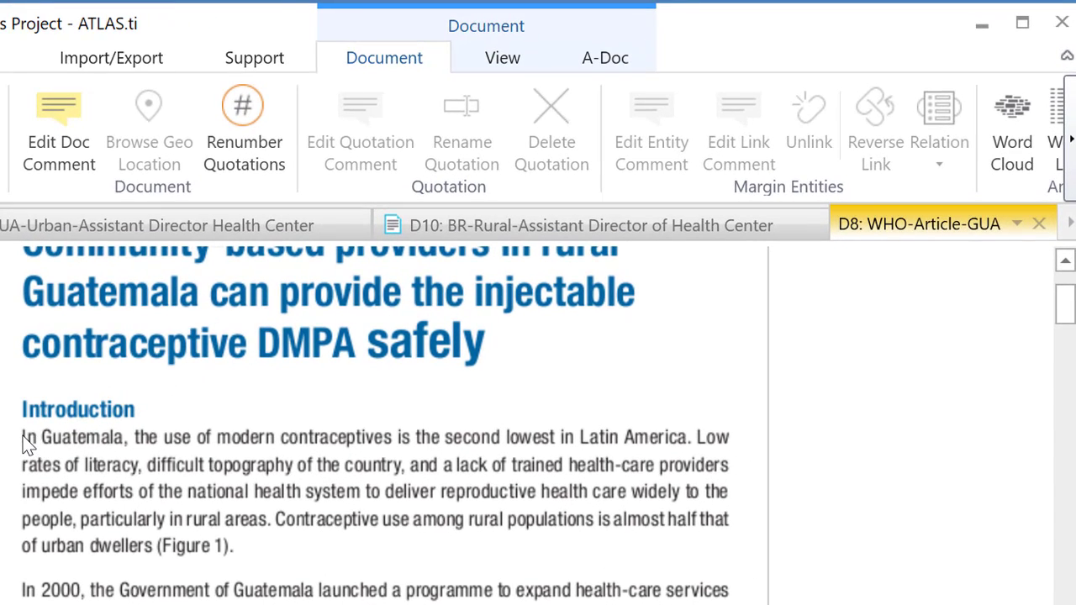
pyautogui.moveTo(25, 441)
pyautogui.mouseDown()
pyautogui.moveTo(130, 519)
pyautogui.moveTo(235, 549)
pyautogui.mouseUp()
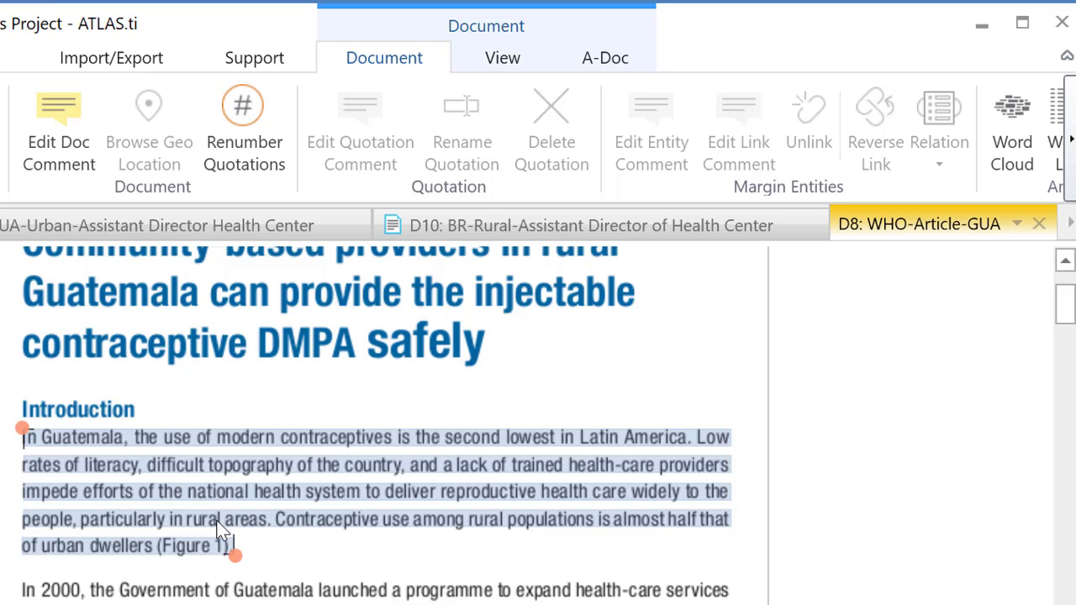
# Bring up the Coding submenu for the selected Introduction paragraph.
pyautogui.rightClick(221, 530)
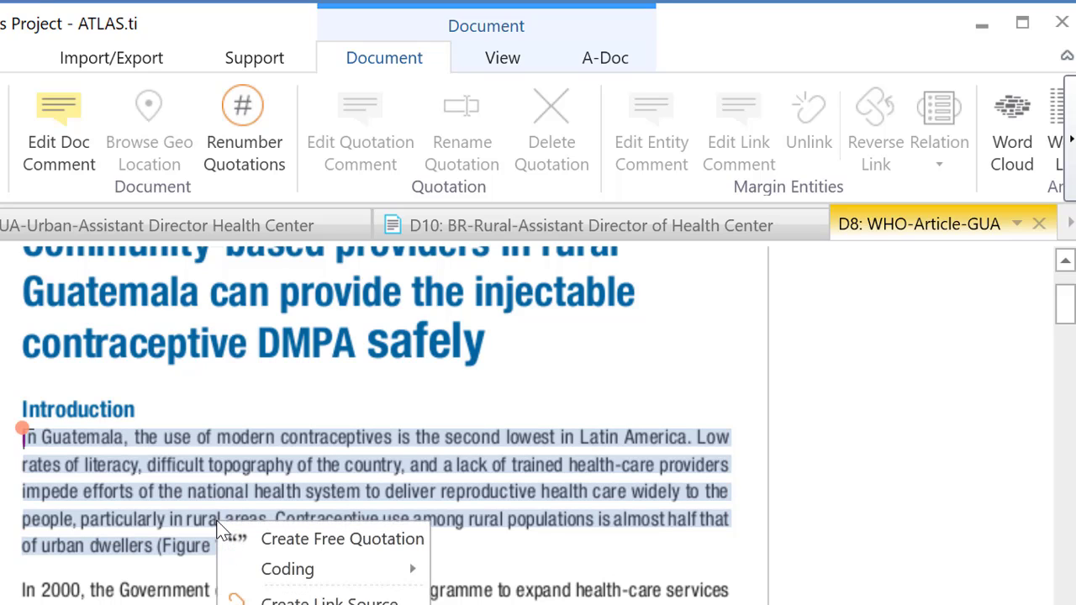
pyautogui.moveTo(247, 570)
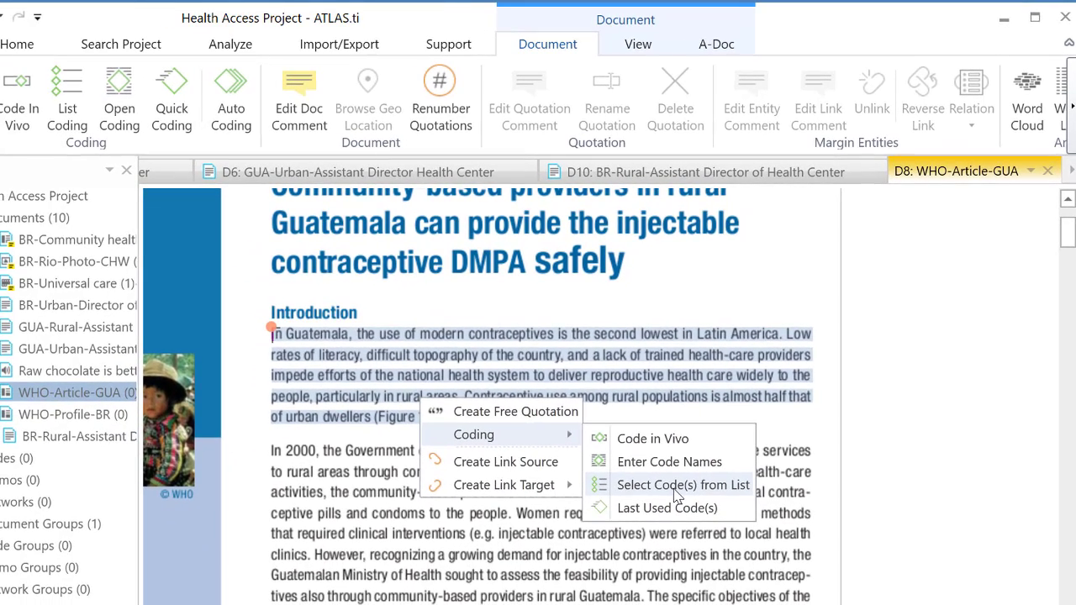
# Code the Introduction paragraph with a new code named 'Low use of contraceptives' via Enter Code Names.
pyautogui.click(664, 461)
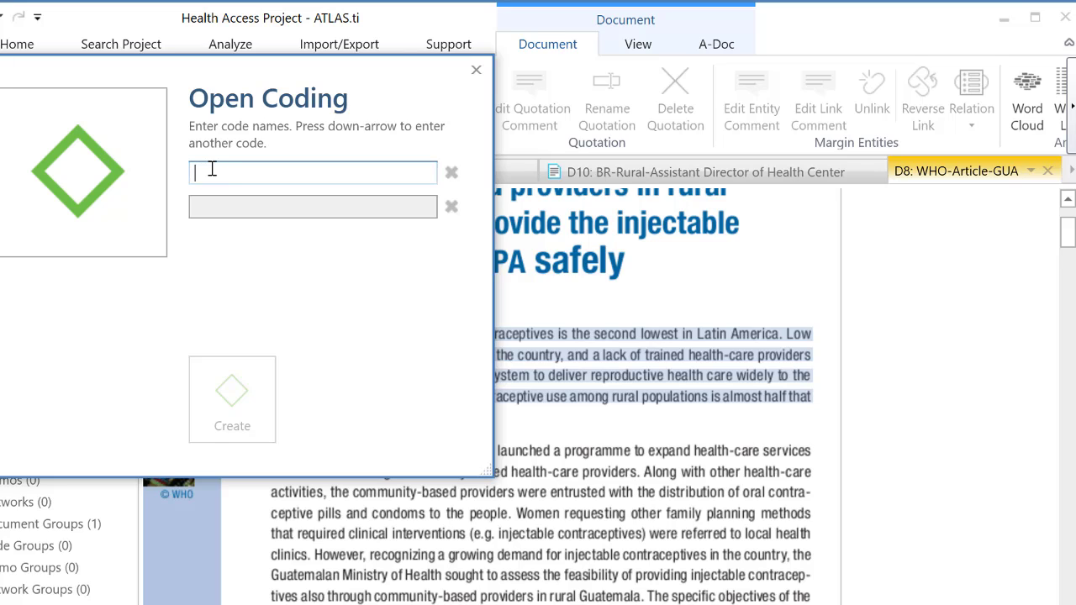
pyautogui.write('L')
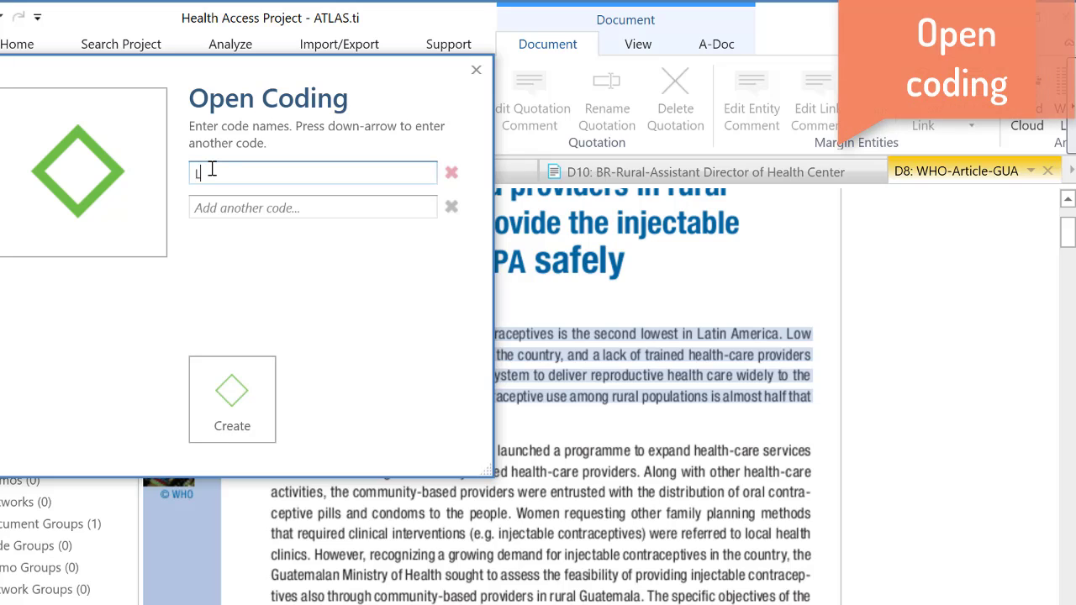
pyautogui.write('ow use of contrac')
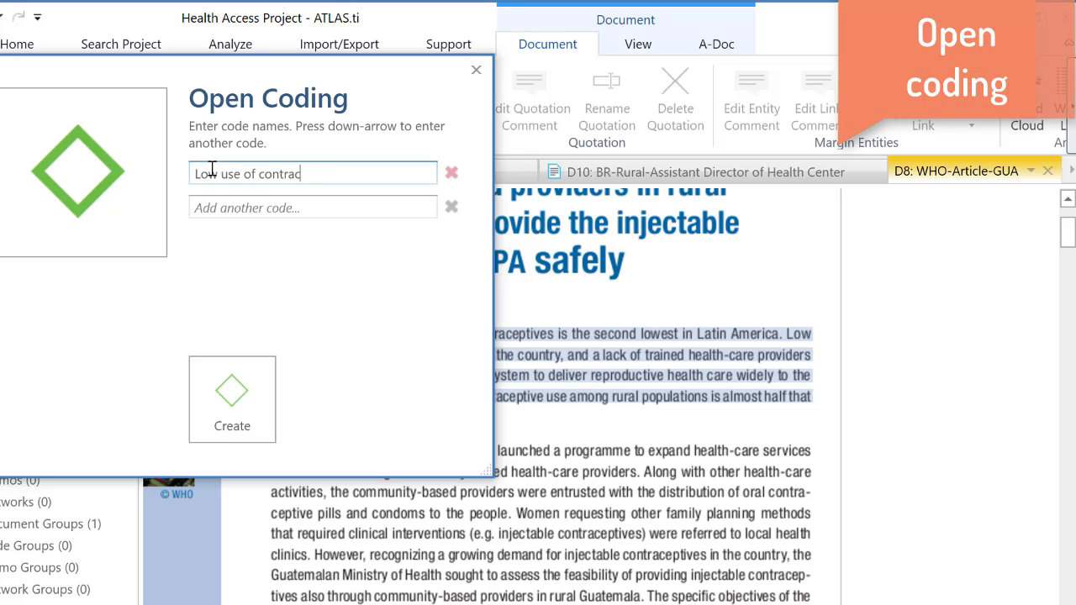
pyautogui.write('eptives')
pyautogui.click(228, 385)
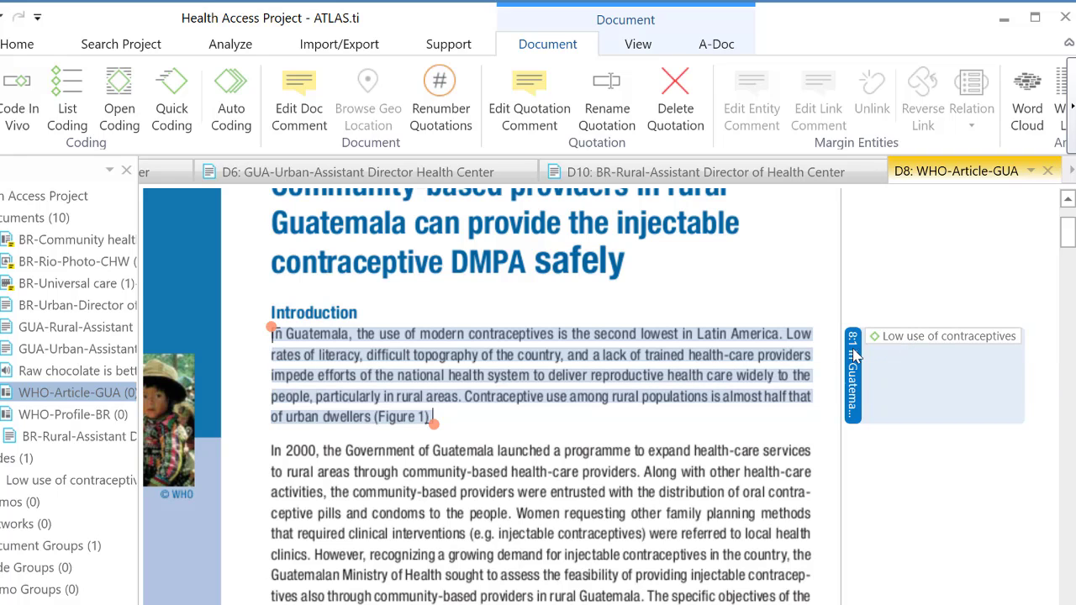
# Save the comment 'You will define the code...' on the Low use of contraceptives code.
pyautogui.click(880, 345)
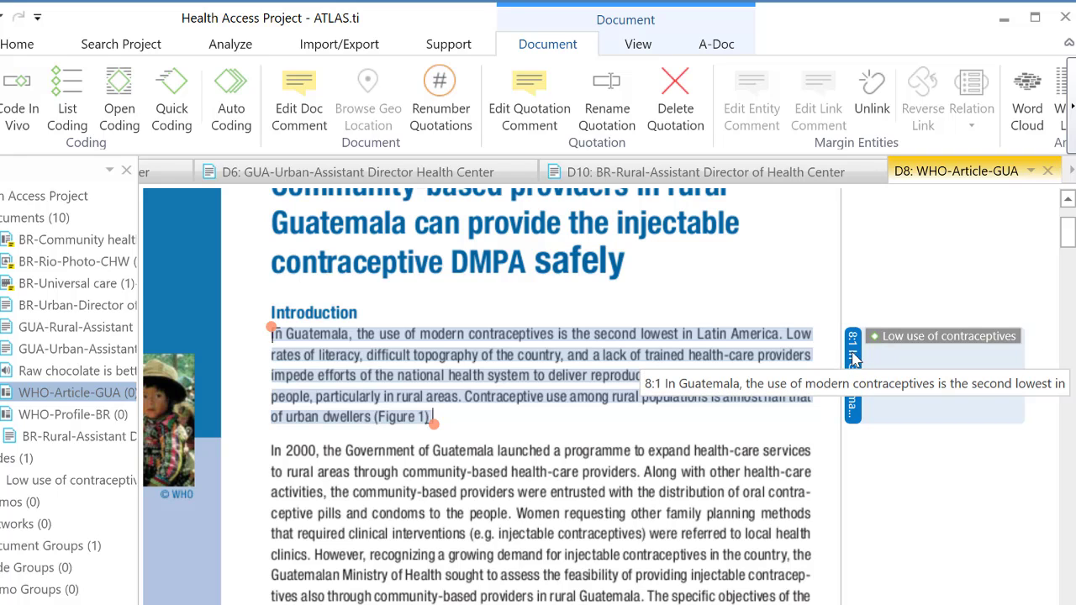
pyautogui.rightClick(895, 338)
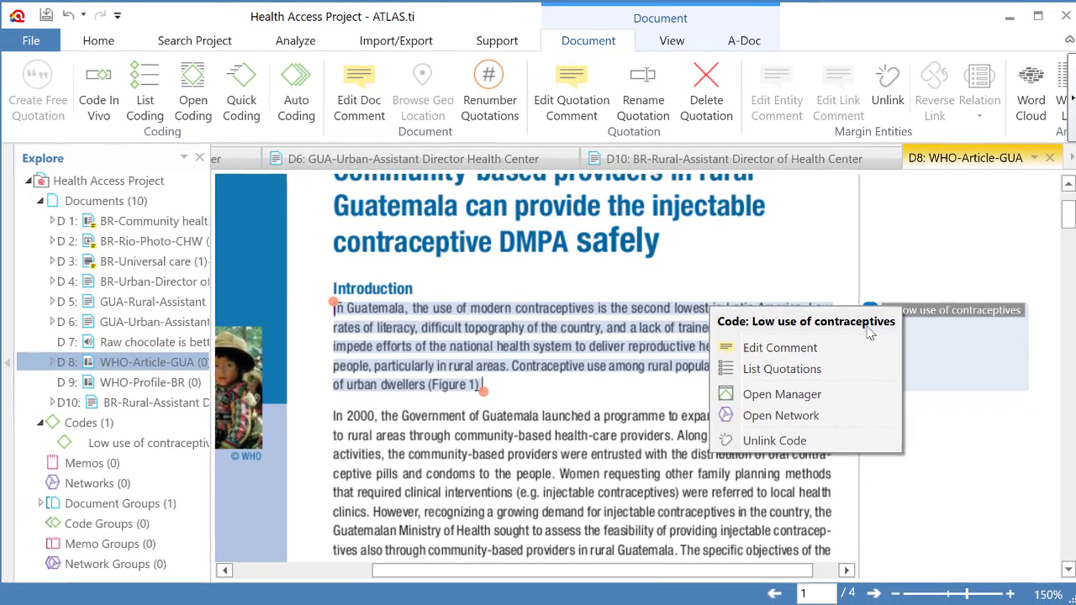
pyautogui.click(844, 347)
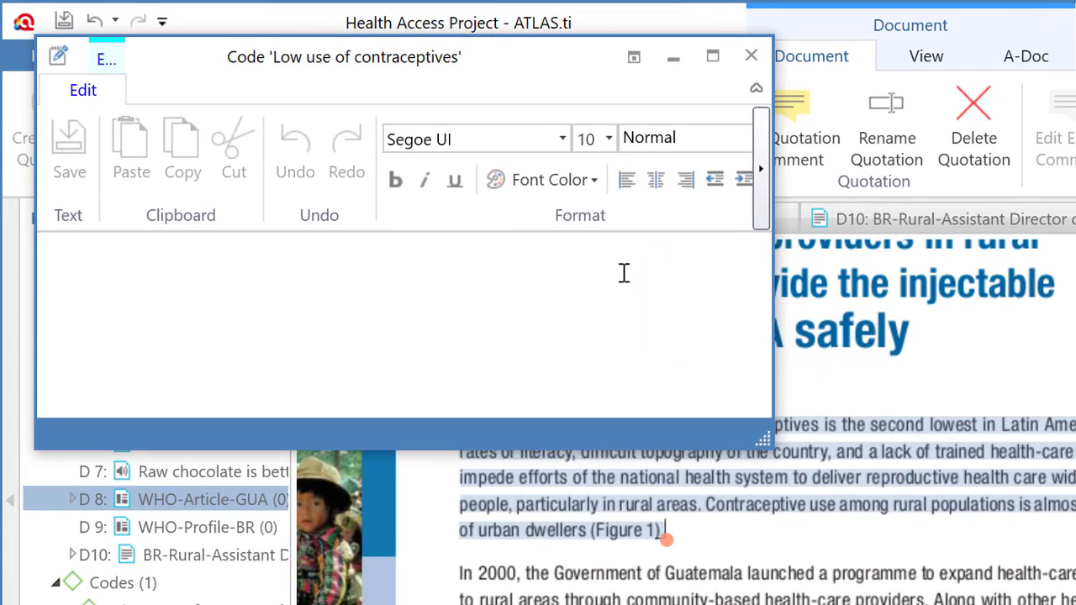
pyautogui.write('You will define t')
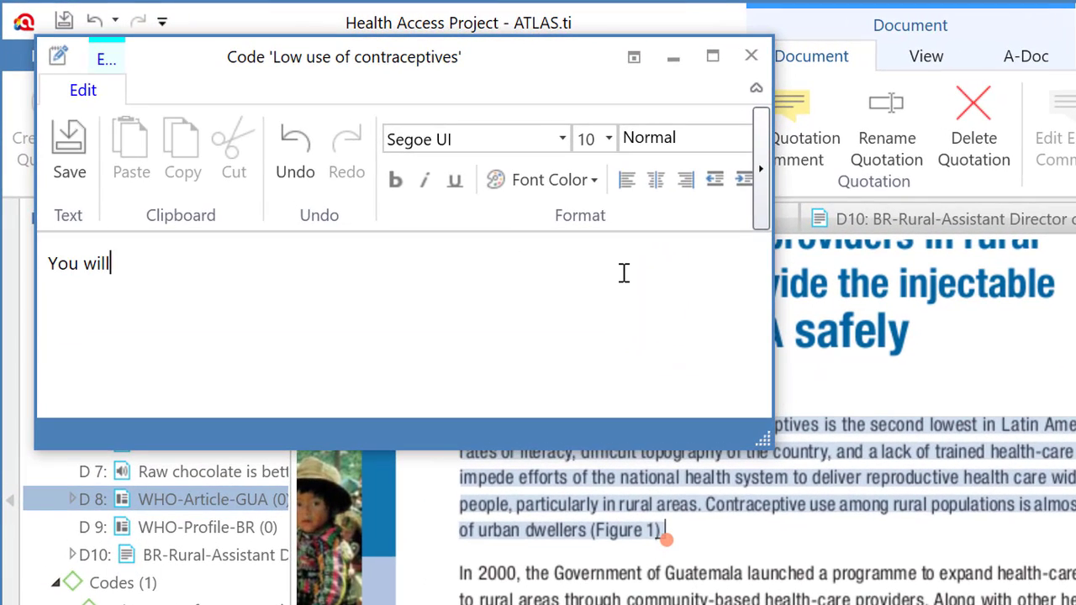
pyautogui.write('he code...')
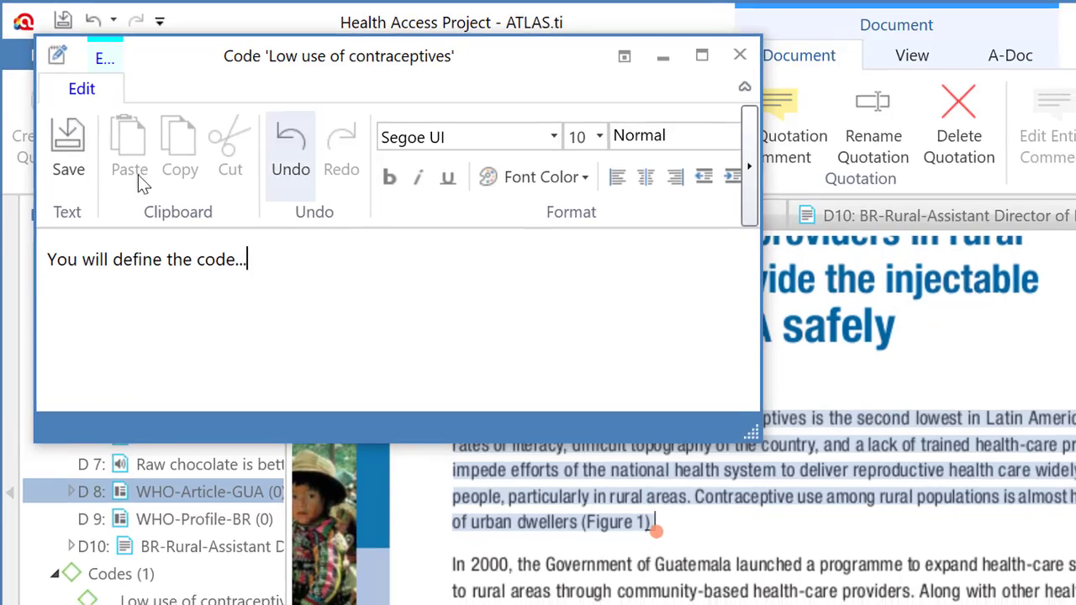
pyautogui.click(69, 145)
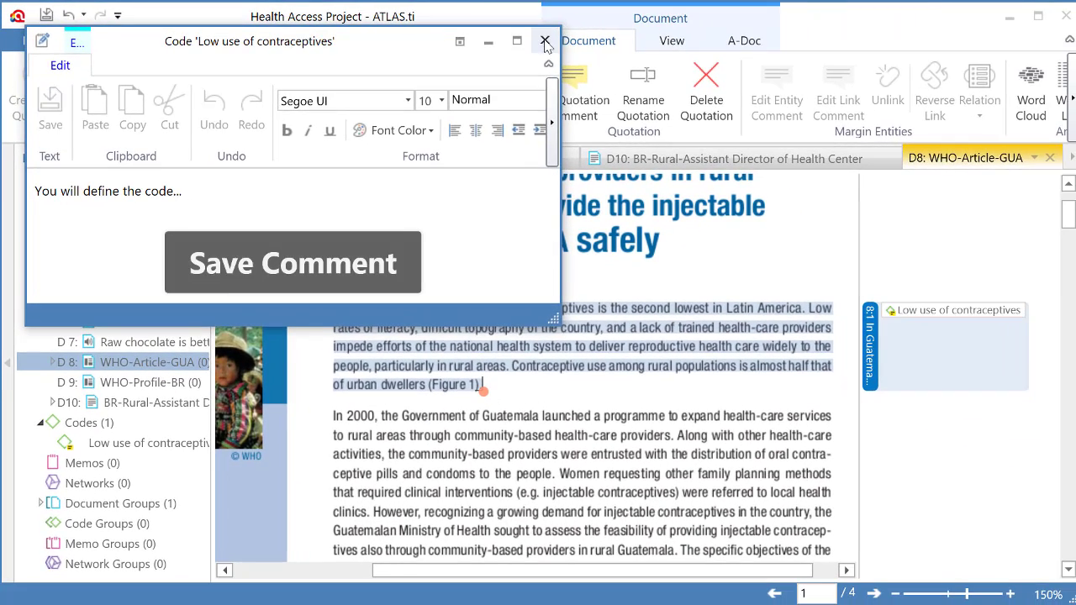
pyautogui.click(545, 42)
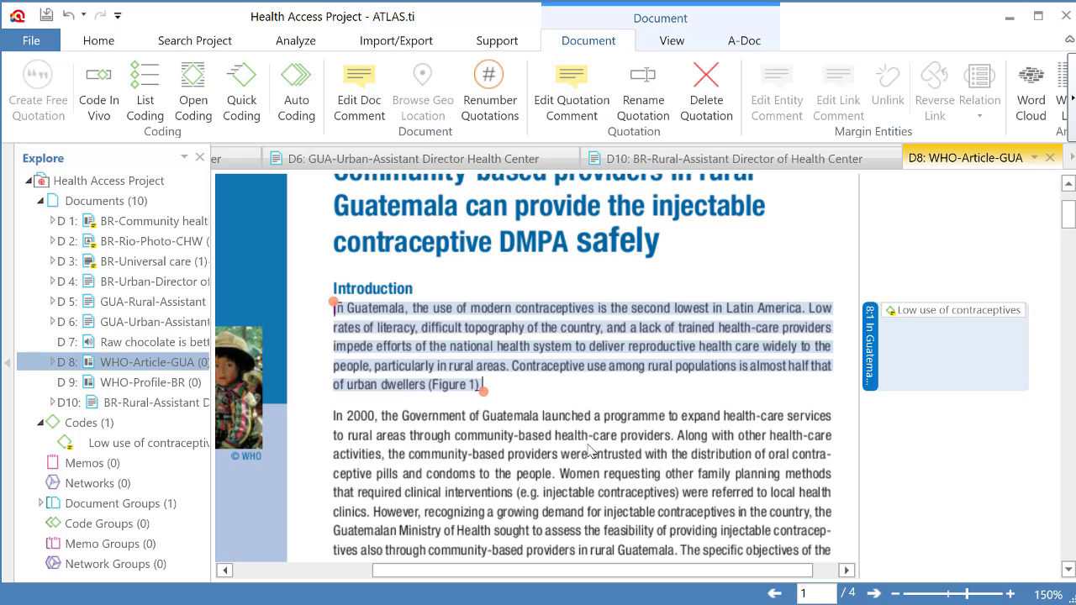
# Code the phrase 'depot-medroxyprogesterone acetate (DMPA)' in vivo, then clear the selection.
pyautogui.moveTo(1067, 221); pyautogui.dragTo(1059, 242)
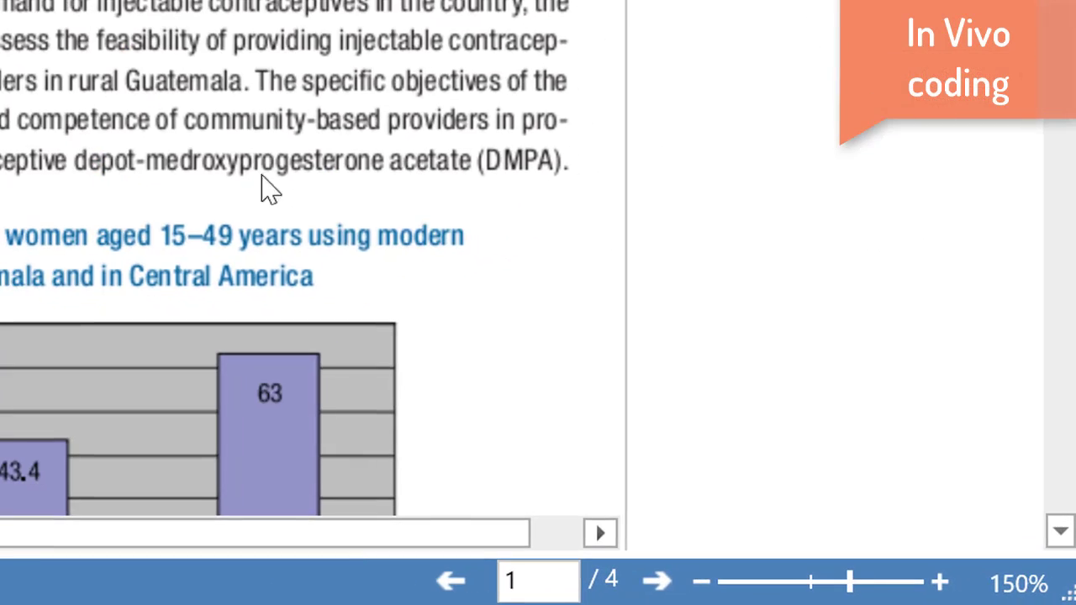
pyautogui.moveTo(77, 160); pyautogui.dragTo(562, 170)
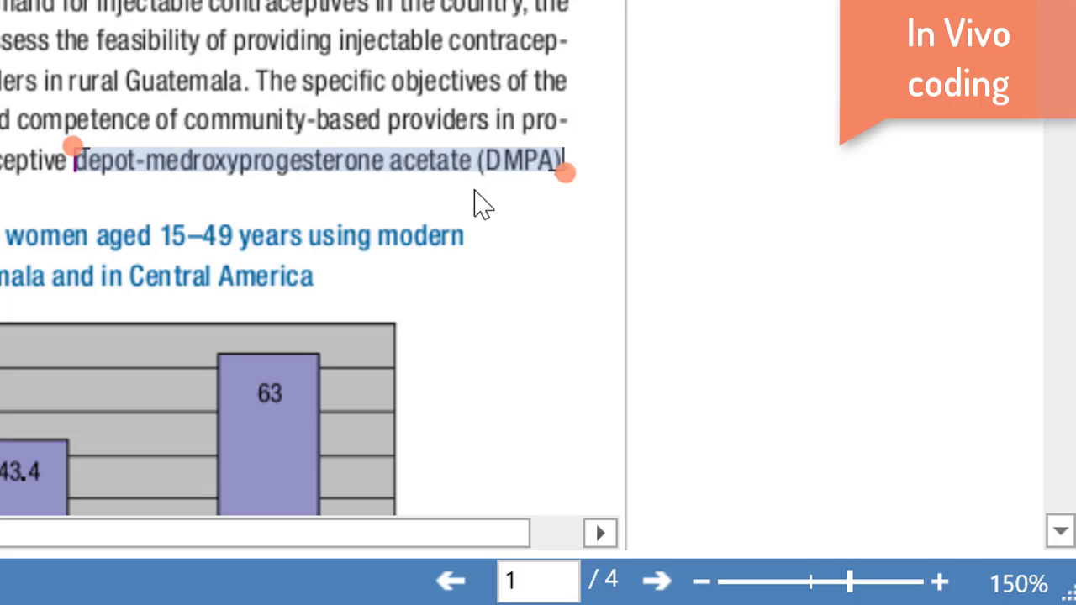
pyautogui.rightClick(429, 175)
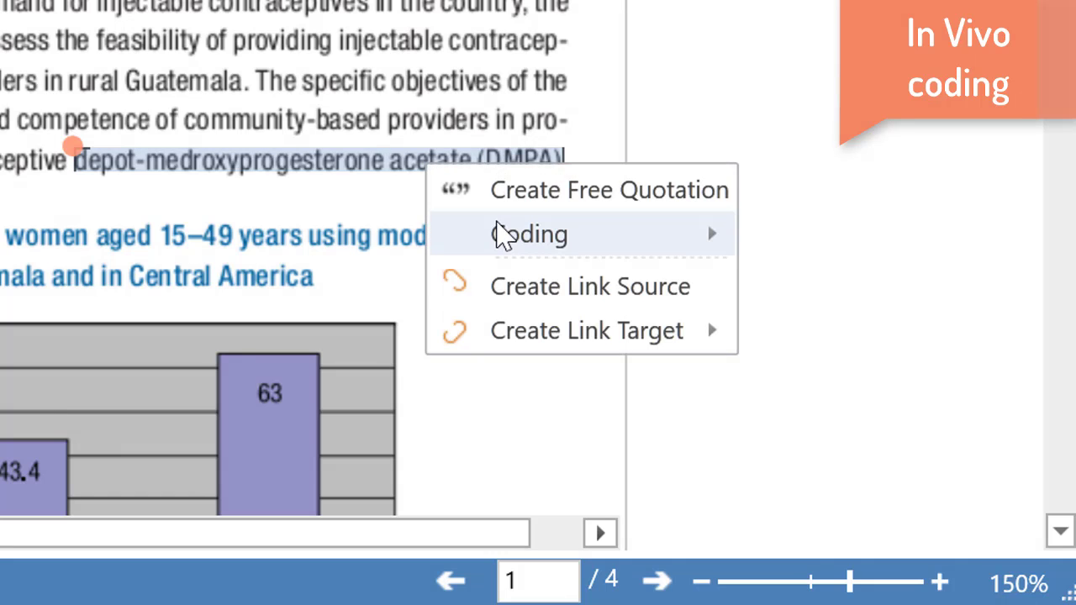
pyautogui.moveTo(505, 234)
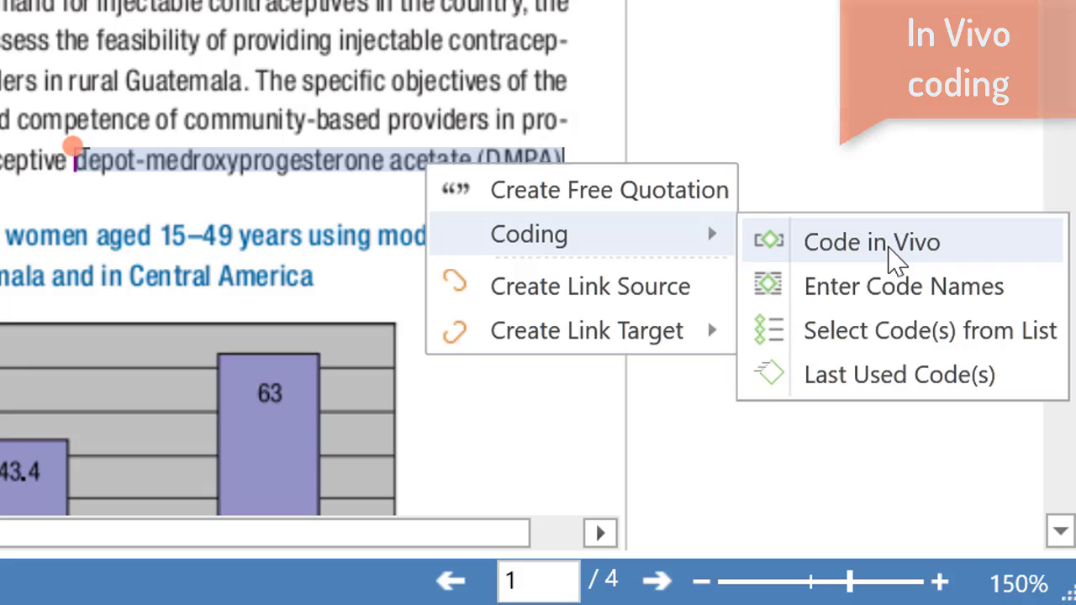
pyautogui.click(897, 252)
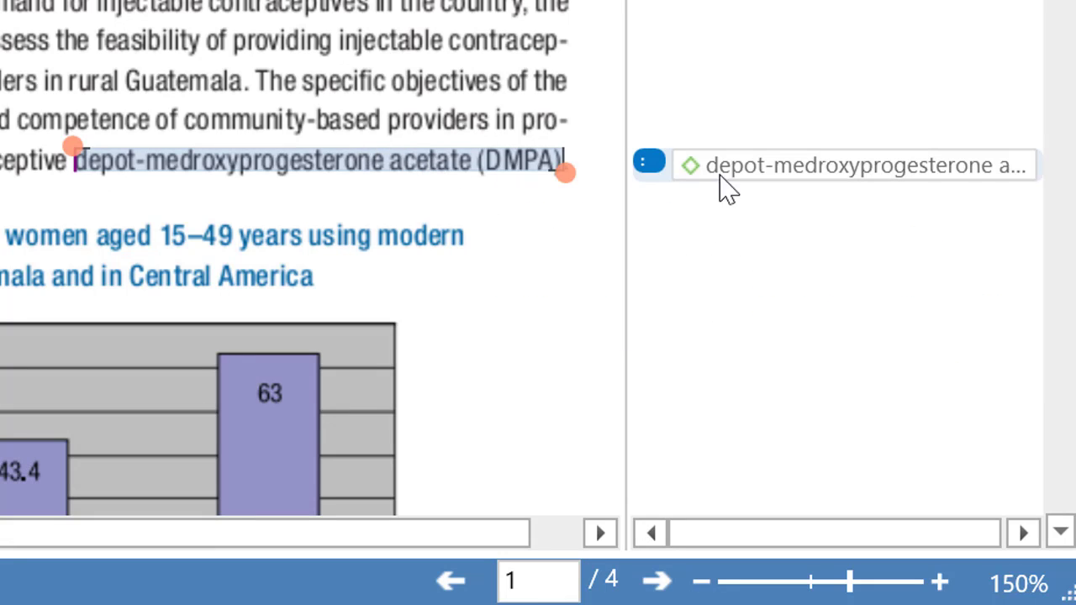
pyautogui.click(752, 182)
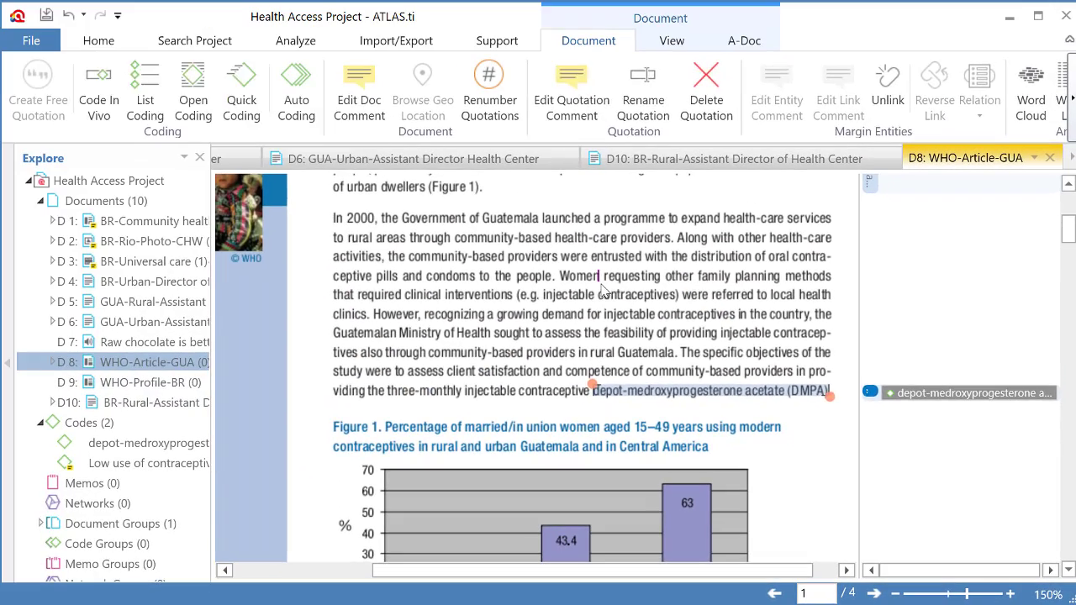
pyautogui.click(692, 264)
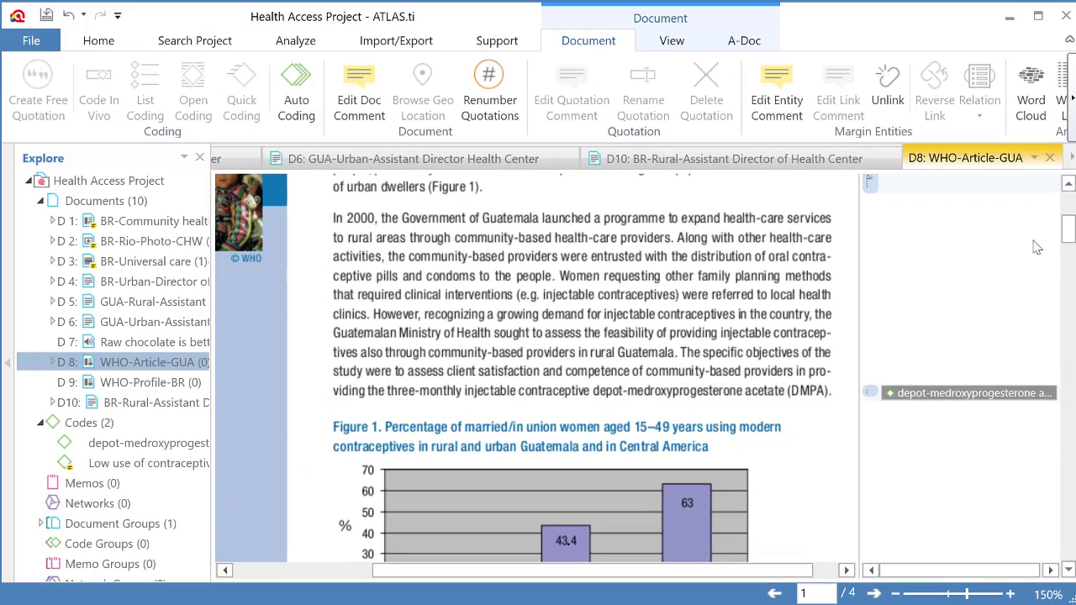
# Mark a rectangular region over the 'In 2000, the Government of Guatemala' paragraph.
pyautogui.click(1068, 184)
pyautogui.click(1069, 183)
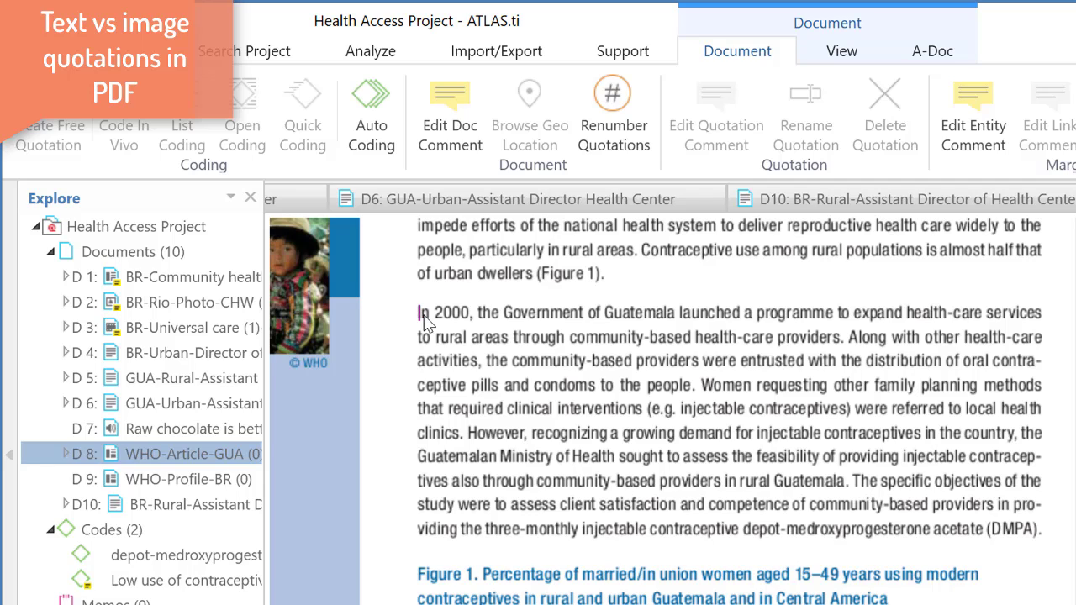
pyautogui.moveTo(425, 325); pyautogui.dragTo(846, 328)
pyautogui.moveTo(965, 337); pyautogui.dragTo(702, 385)
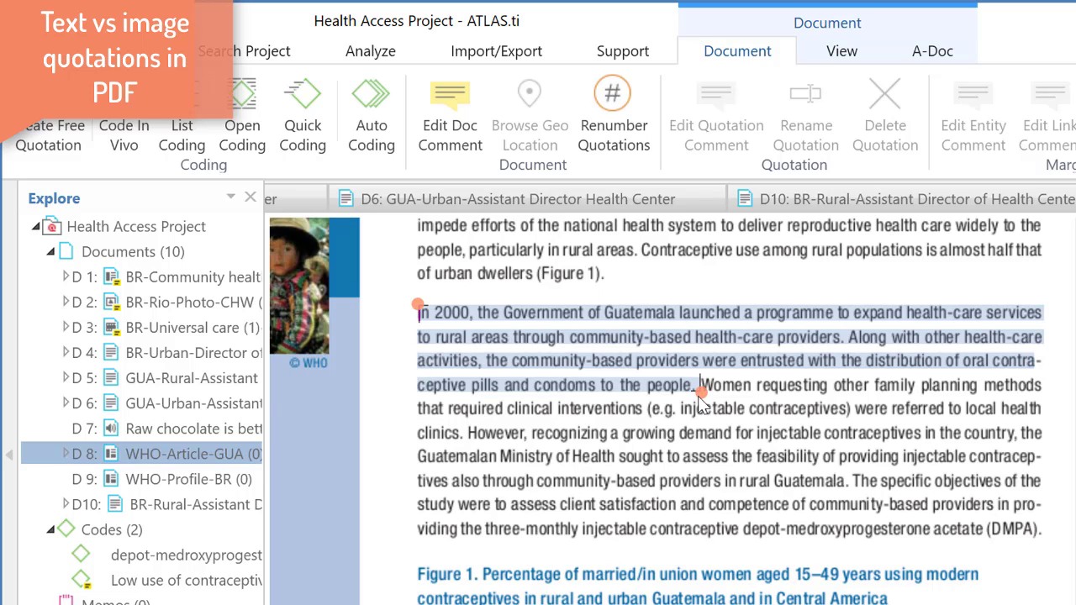
pyautogui.click(688, 436)
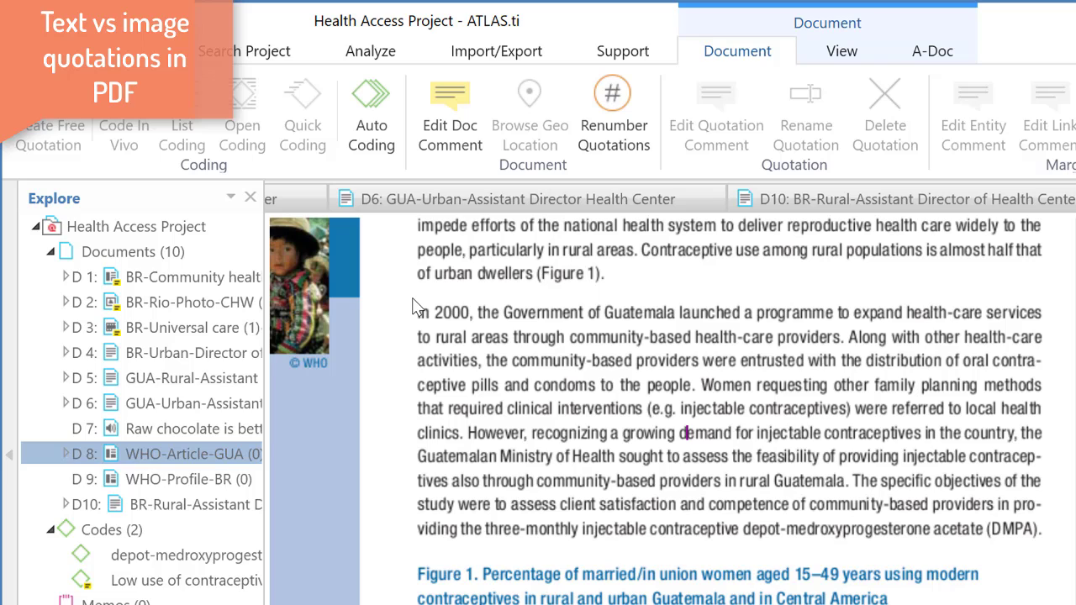
pyautogui.moveTo(410, 294)
pyautogui.mouseDown()
pyautogui.moveTo(1023, 322)
pyautogui.moveTo(1049, 328)
pyautogui.moveTo(1052, 435)
pyautogui.moveTo(1050, 421)
pyautogui.mouseUp()
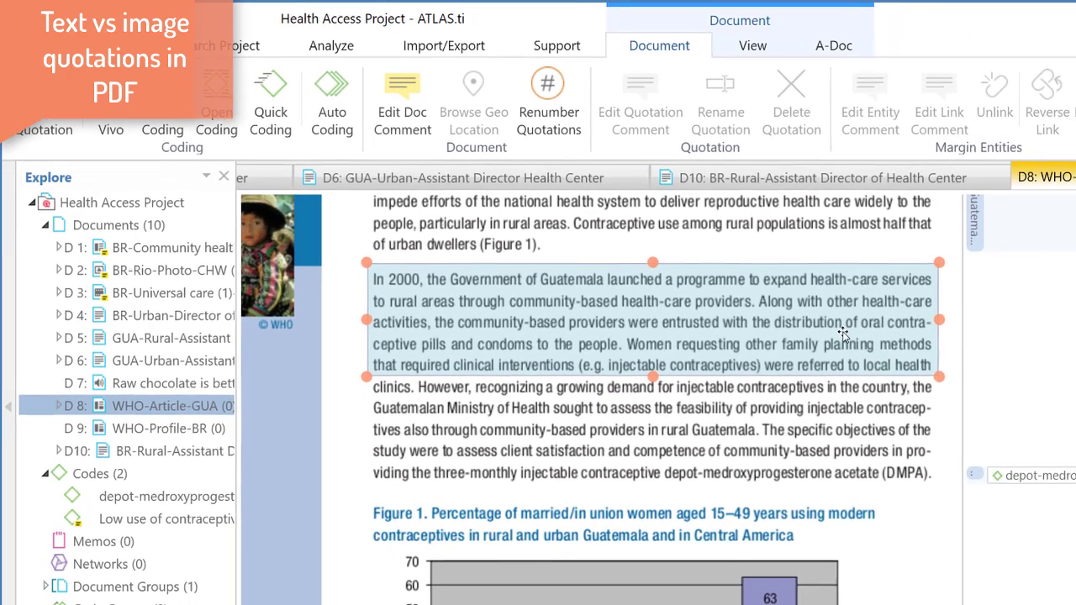
# Turn the marked paragraph into a free quotation, leaving it uncoded.
pyautogui.rightClick(950, 376)
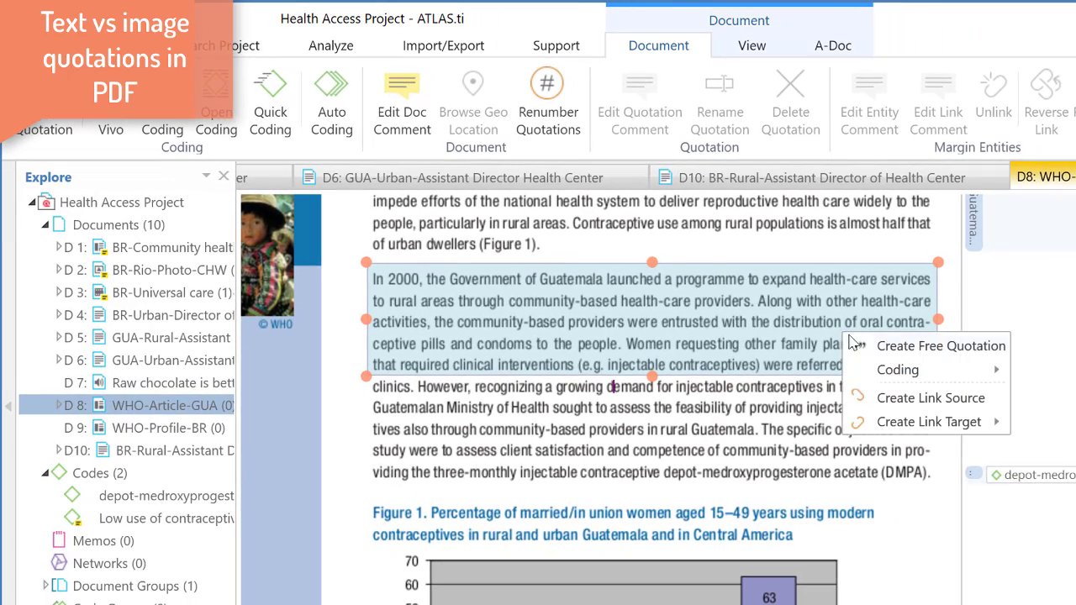
pyautogui.click(890, 351)
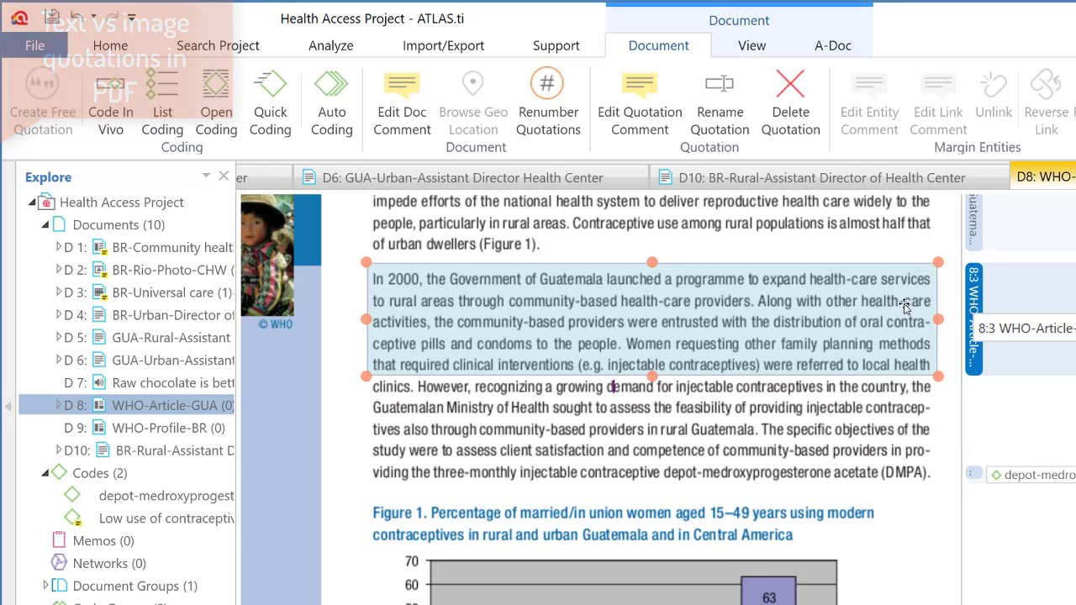
pyautogui.rightClick(770, 318)
pyautogui.moveTo(803, 332)
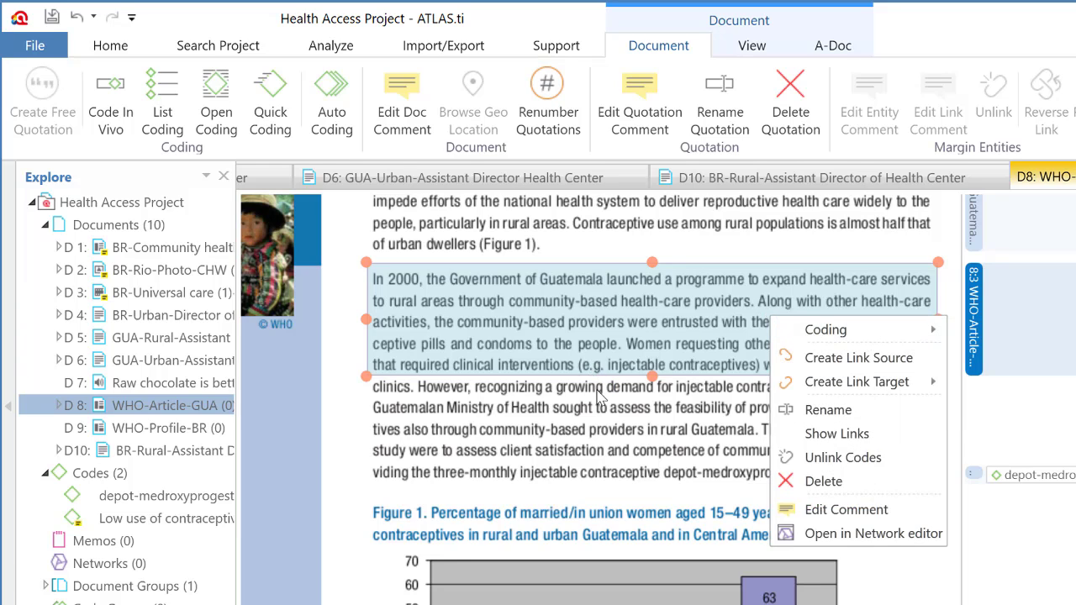
pyautogui.click(595, 408)
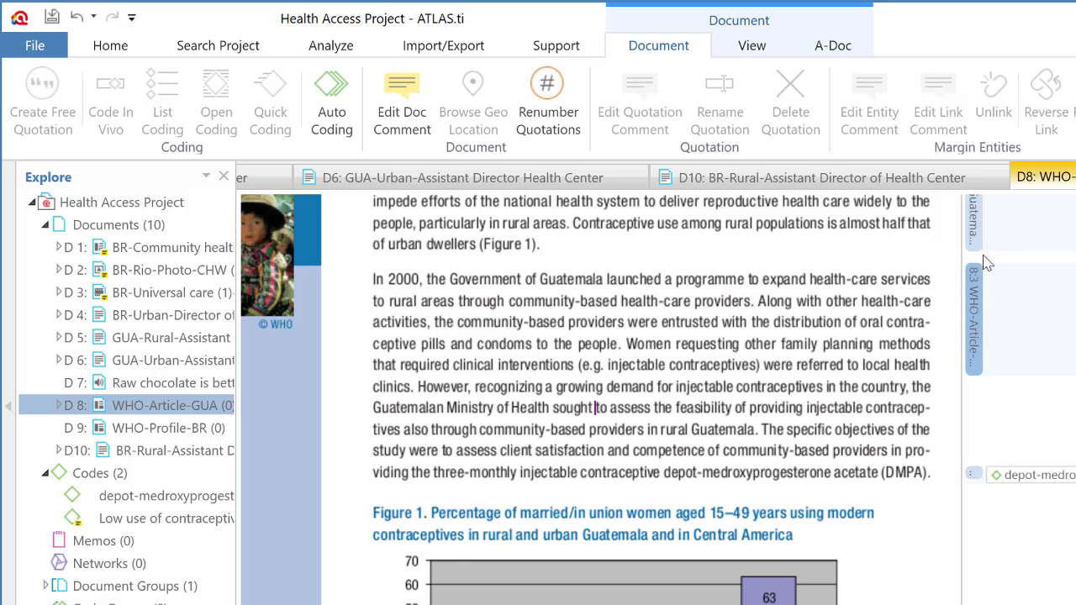
# Review quotations 8:1 and 8:3, then open the D4 BR-Urban-Director of Health Center interview.
pyautogui.scroll(2, 942, 286)
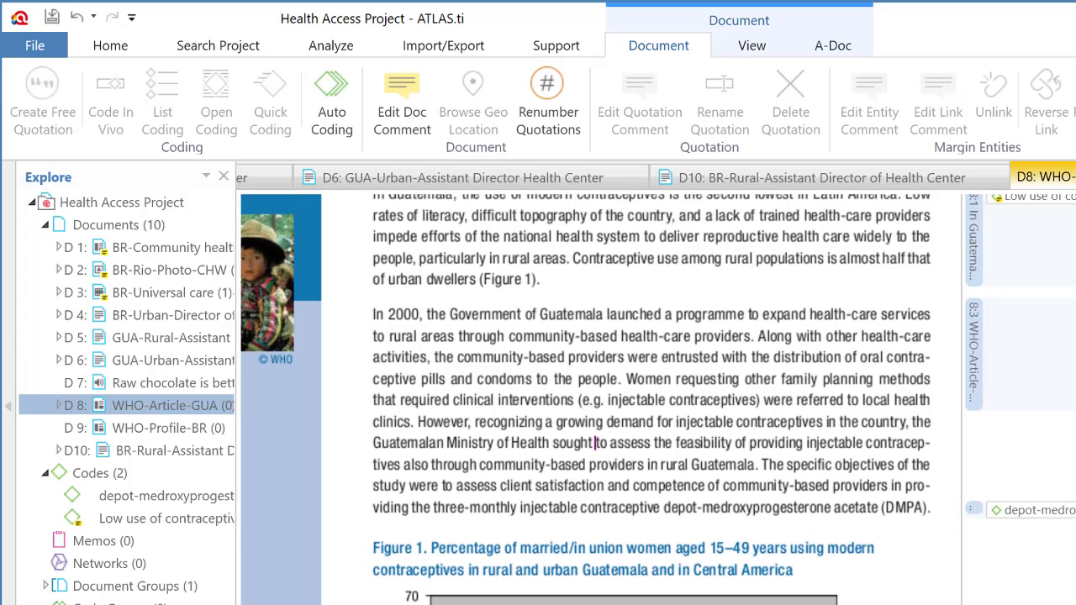
pyautogui.click(973, 284)
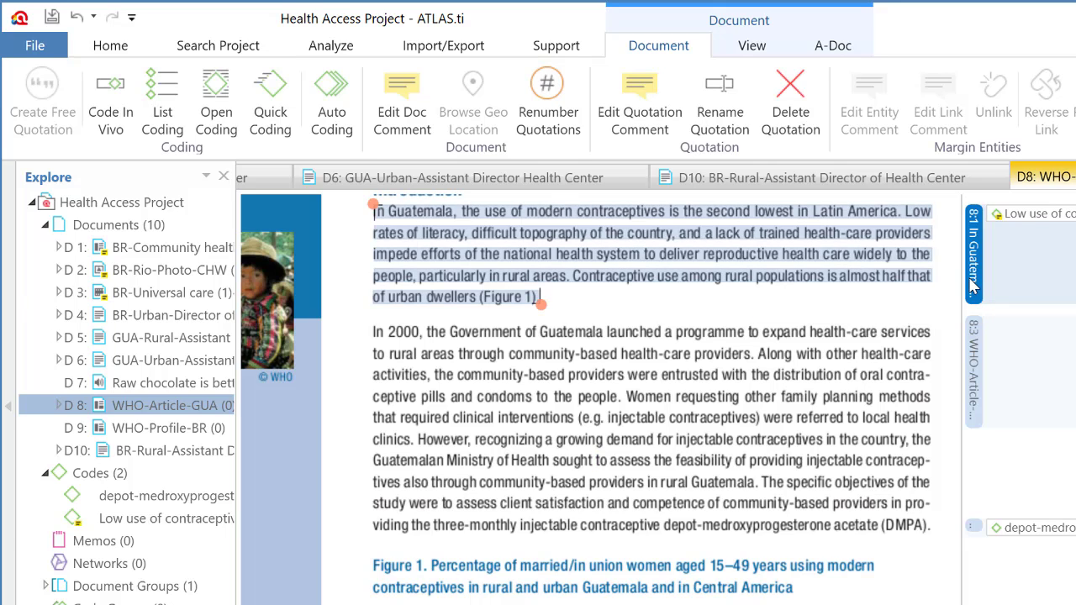
pyautogui.click(976, 361)
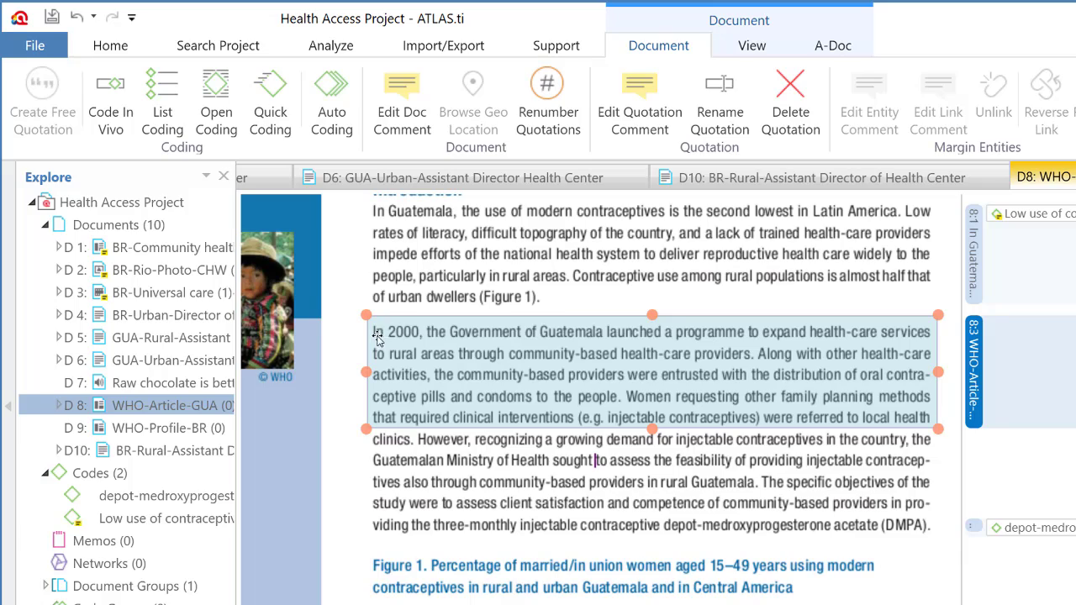
pyautogui.click(430, 460)
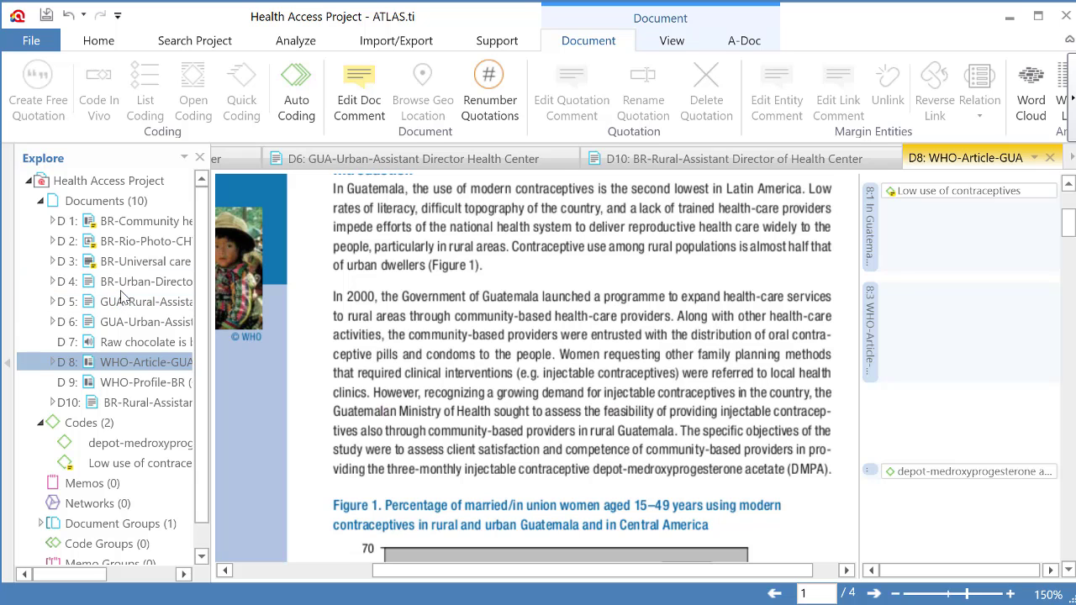
pyautogui.doubleClick(124, 282)
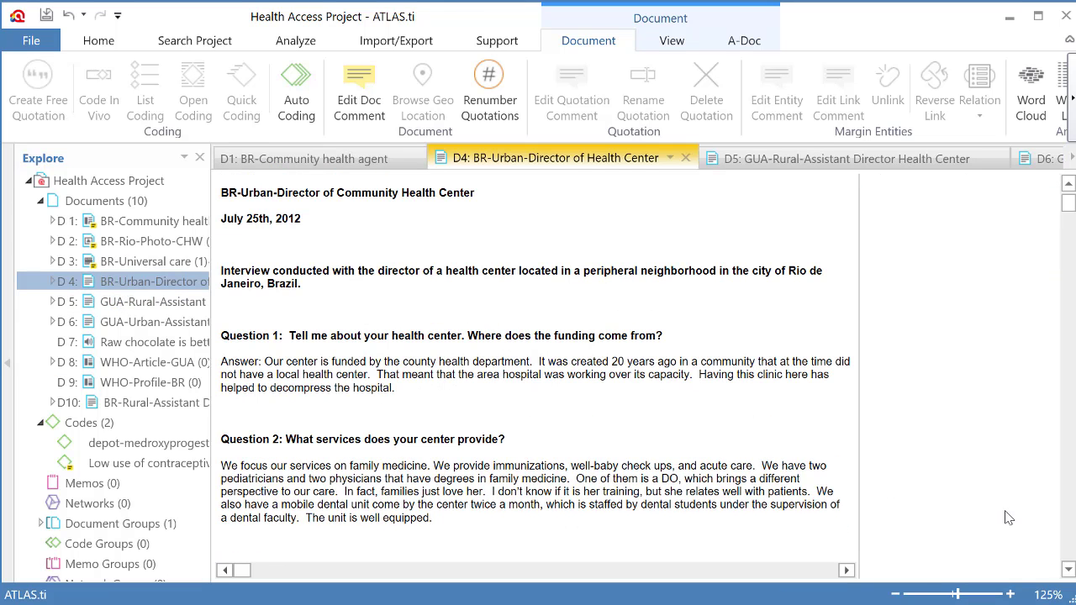
# Zoom the D4 interview to 150%, select the Question 1 answer, and show its Coding options.
pyautogui.click(1011, 594)
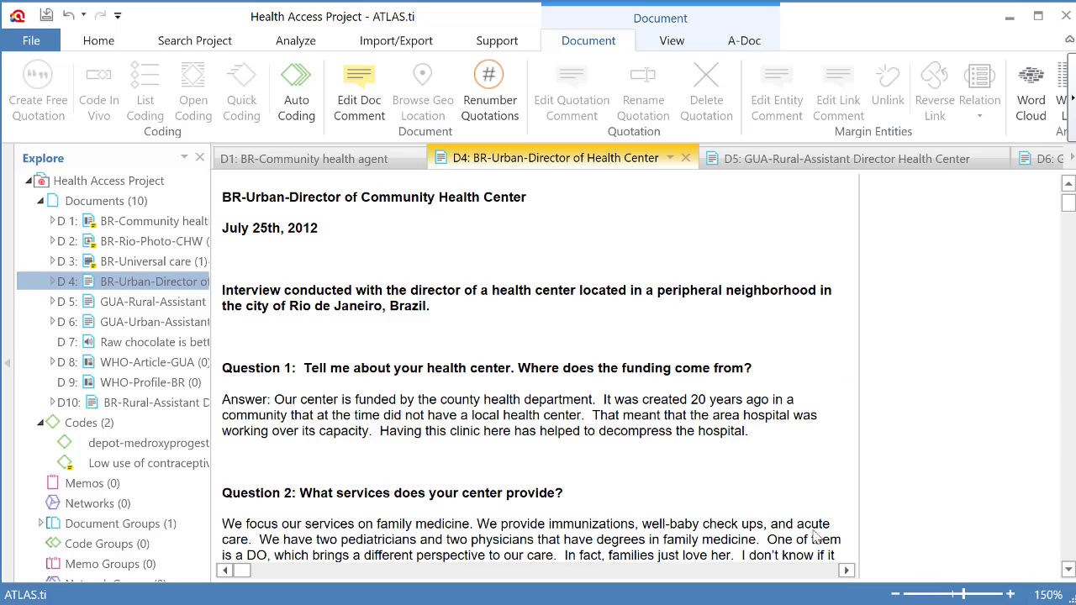
pyautogui.moveTo(276, 399); pyautogui.dragTo(750, 433)
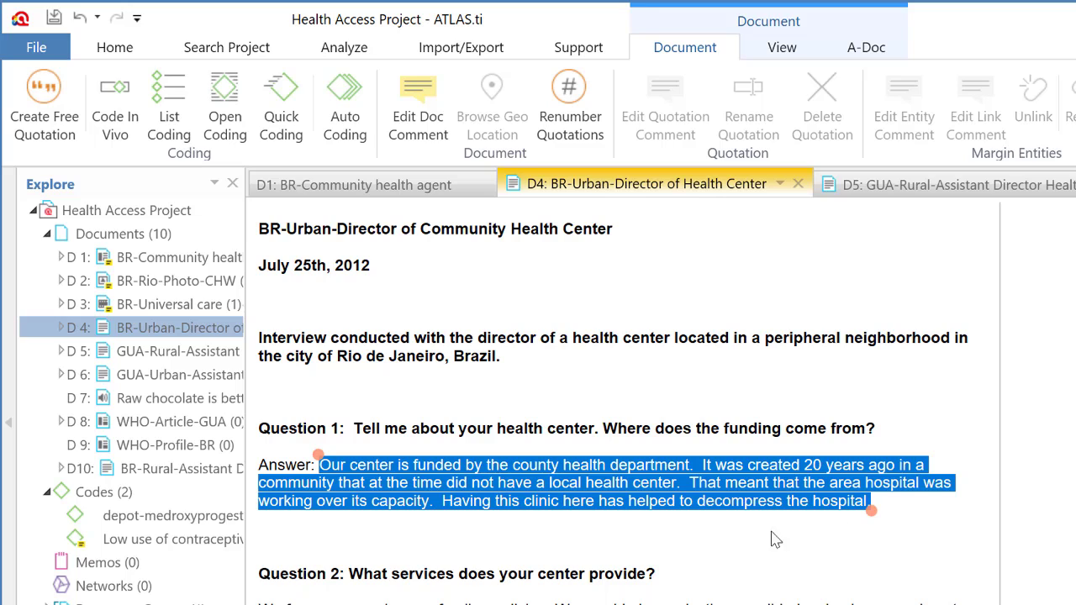
pyautogui.rightClick(640, 486)
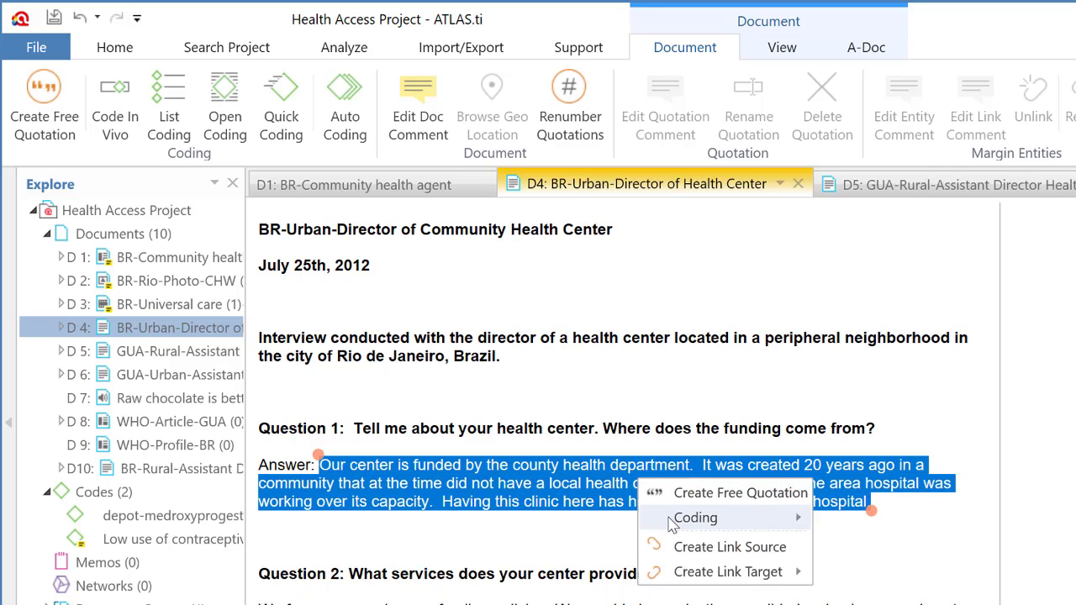
pyautogui.moveTo(653, 515)
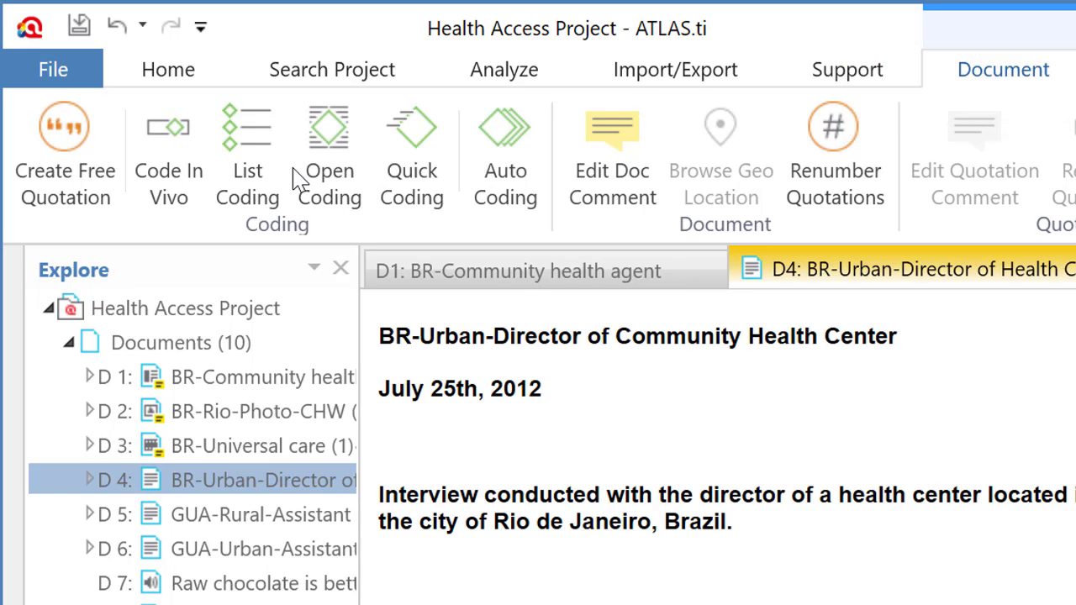
# Open-code the Question 1 answer with new codes 'History of CHCs' and 'Funding of CHCs'.
pyautogui.click(333, 158)
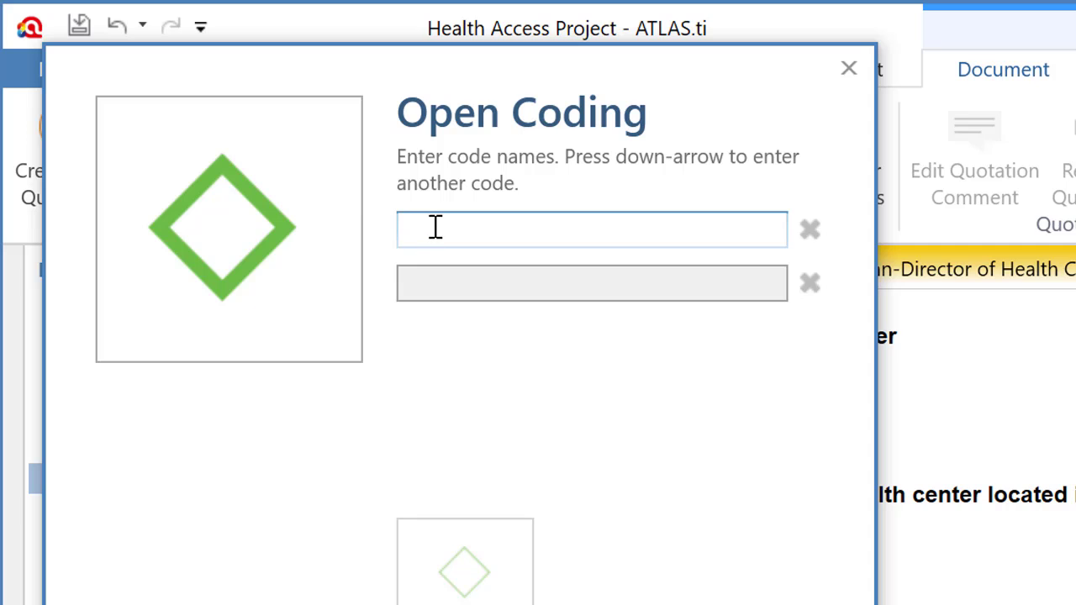
pyautogui.write('History')
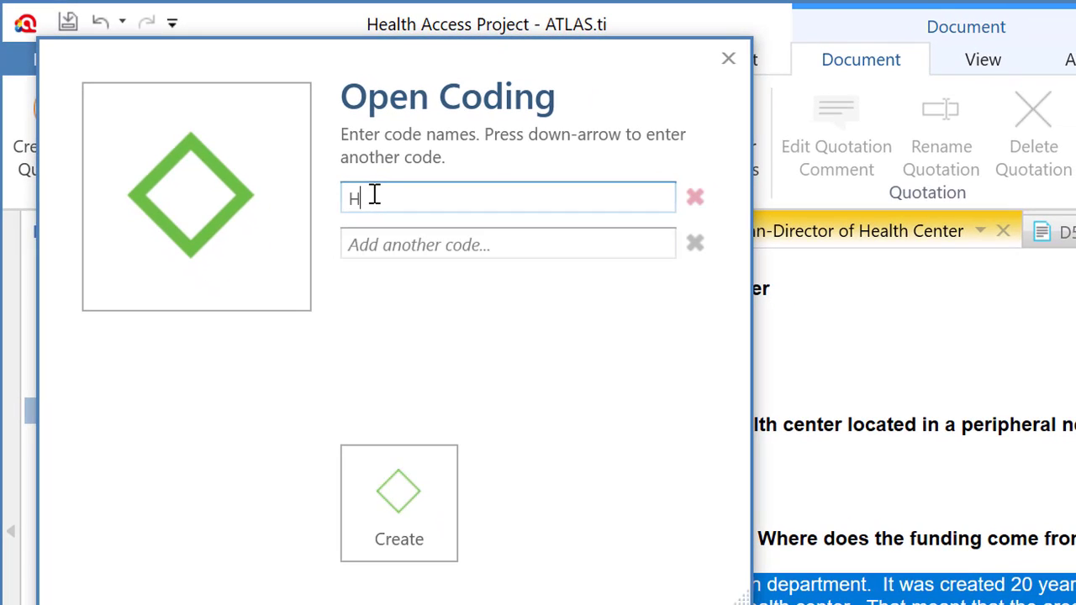
pyautogui.press('BackSpace')
pyautogui.press('BackSpace')
pyautogui.press('BackSpace')
pyautogui.press('BackSpace')
pyautogui.write('story of CHACs')
pyautogui.press('Down')
pyautogui.write('Funding of CH')
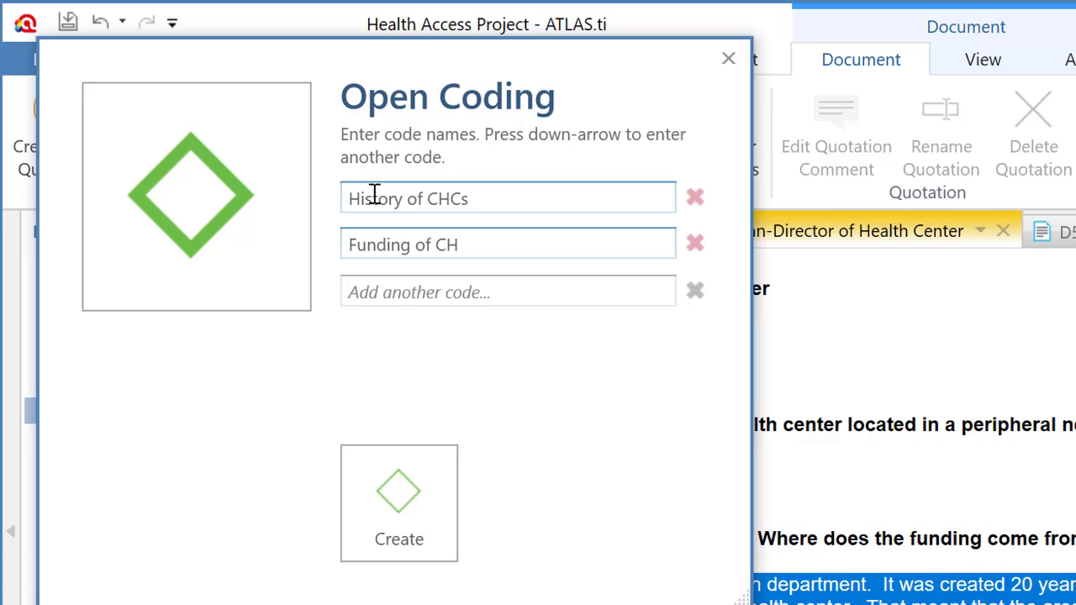
pyautogui.write('Cs')
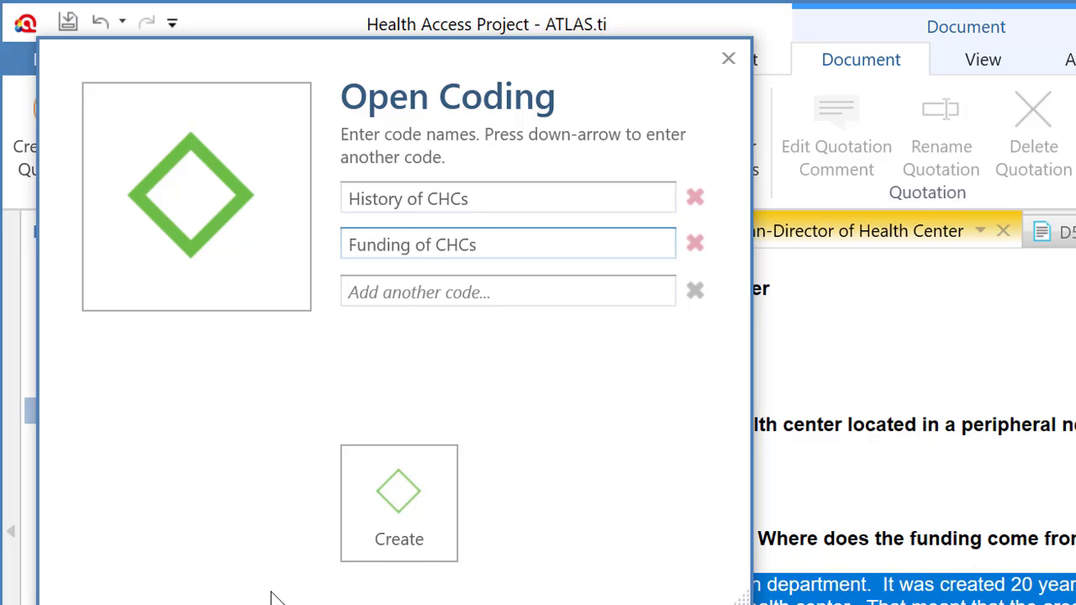
pyautogui.click(402, 494)
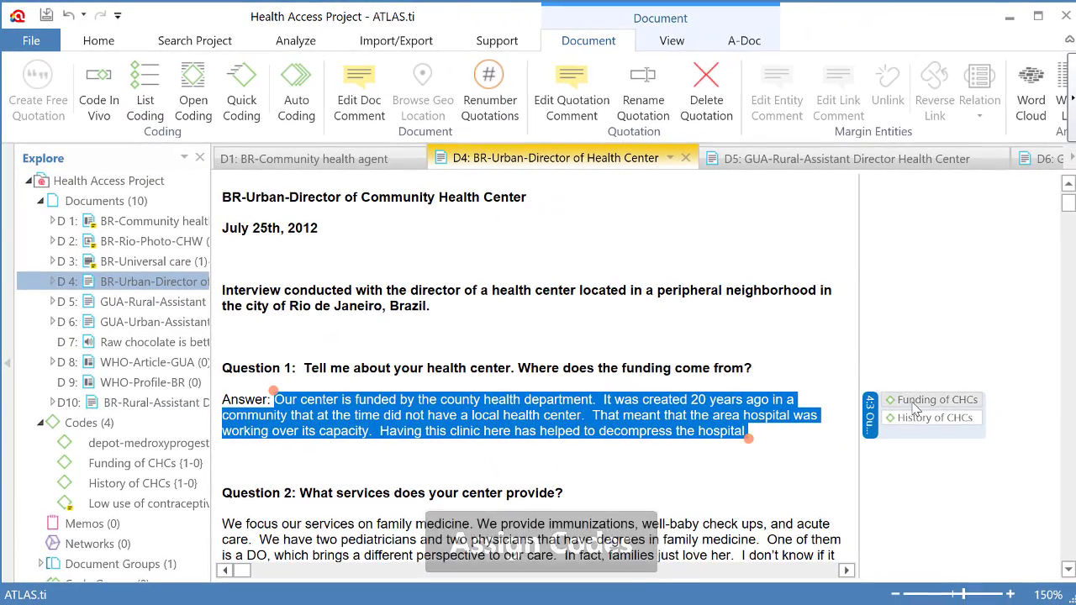
# Save the comment 'Define the code....' on the Funding of CHCs code.
pyautogui.rightClick(916, 404)
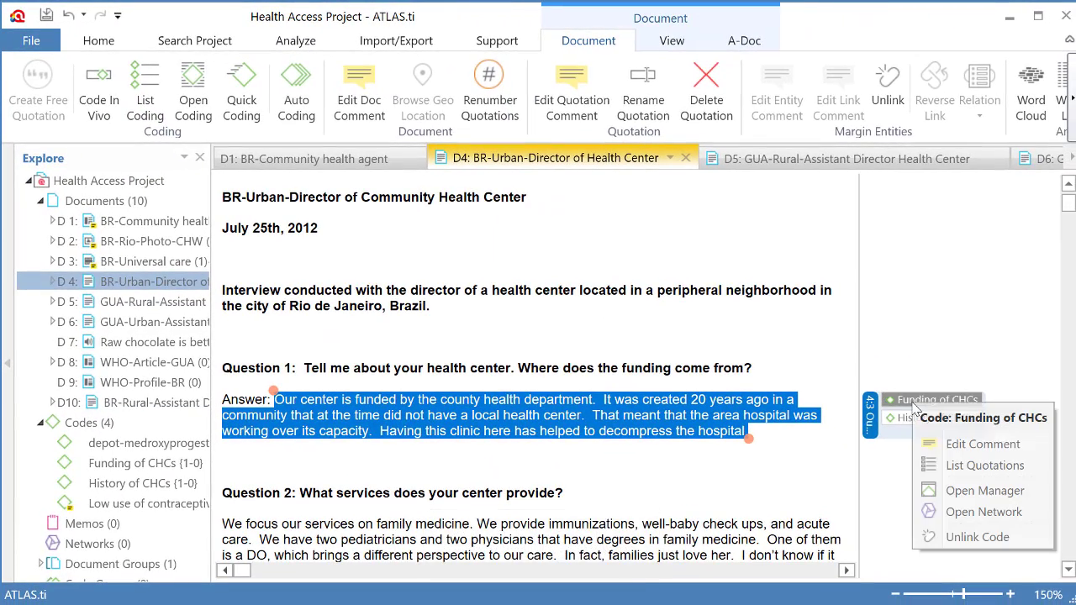
pyautogui.click(964, 444)
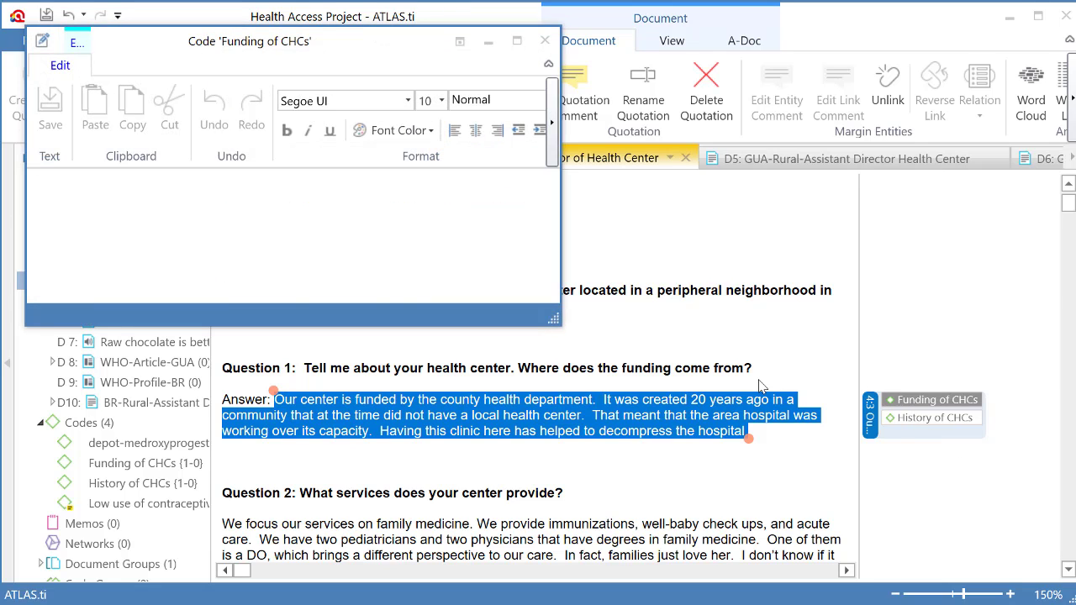
pyautogui.click(377, 200)
pyautogui.write('Defn')
pyautogui.write('ine the code....')
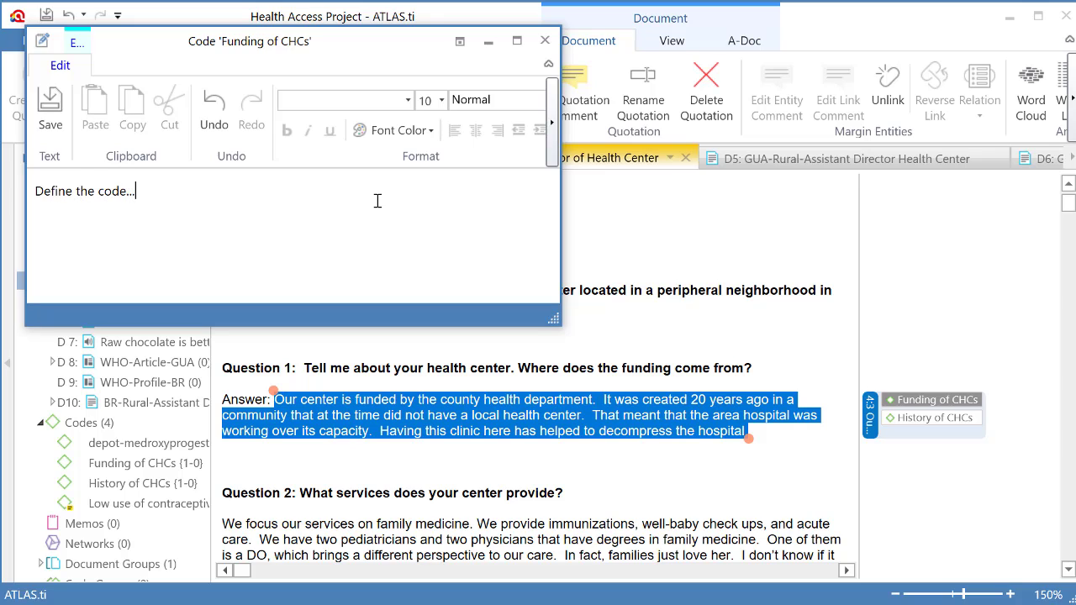
pyautogui.click(545, 41)
pyautogui.click(496, 385)
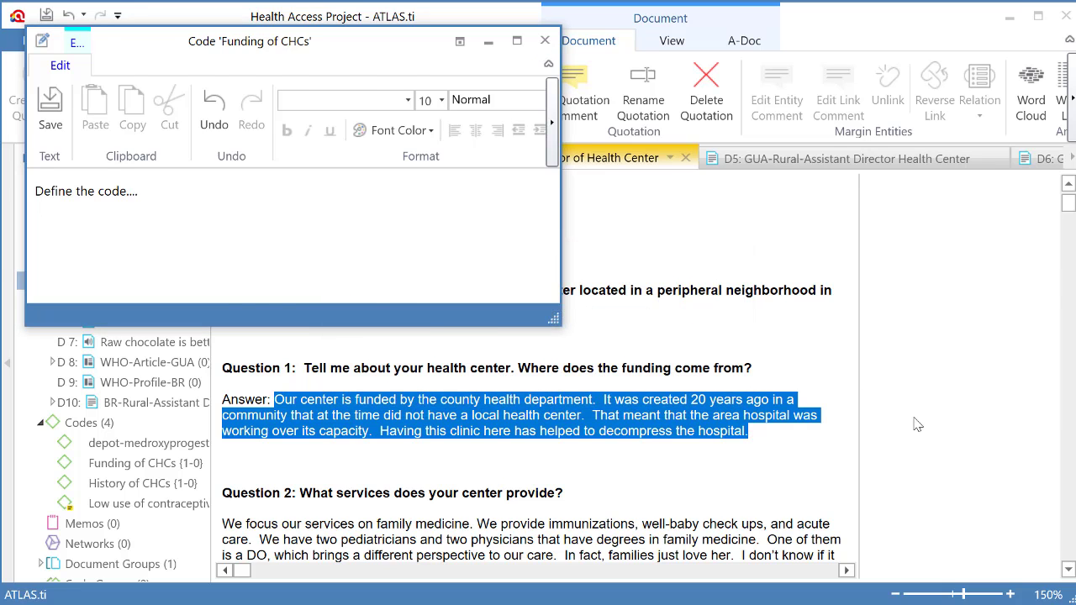
# Give the History of CHCs code the same 'Define the code....' comment and save it.
pyautogui.rightClick(902, 427)
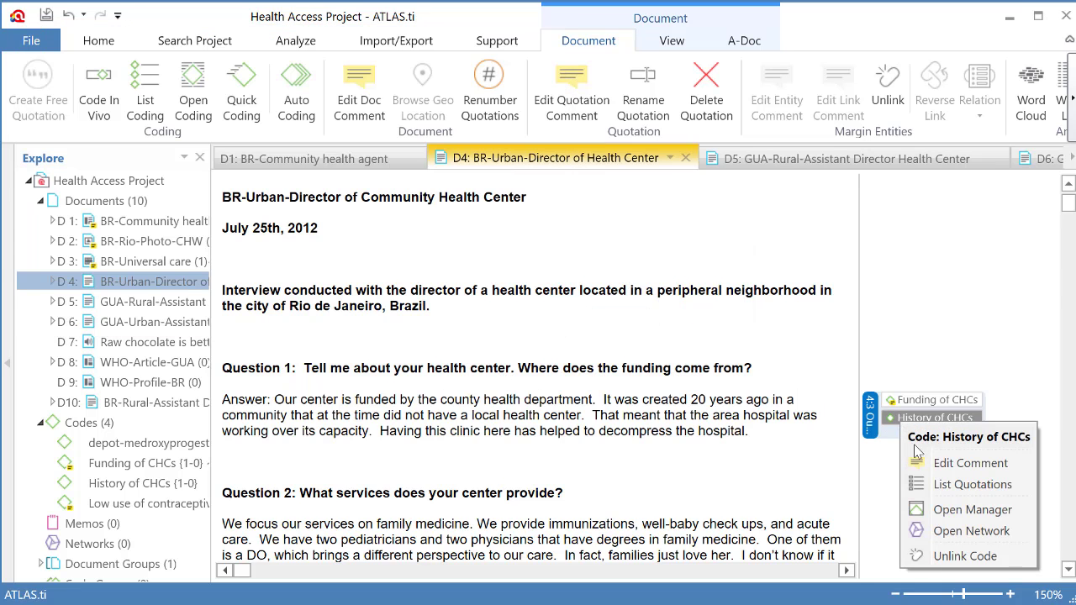
pyautogui.click(953, 465)
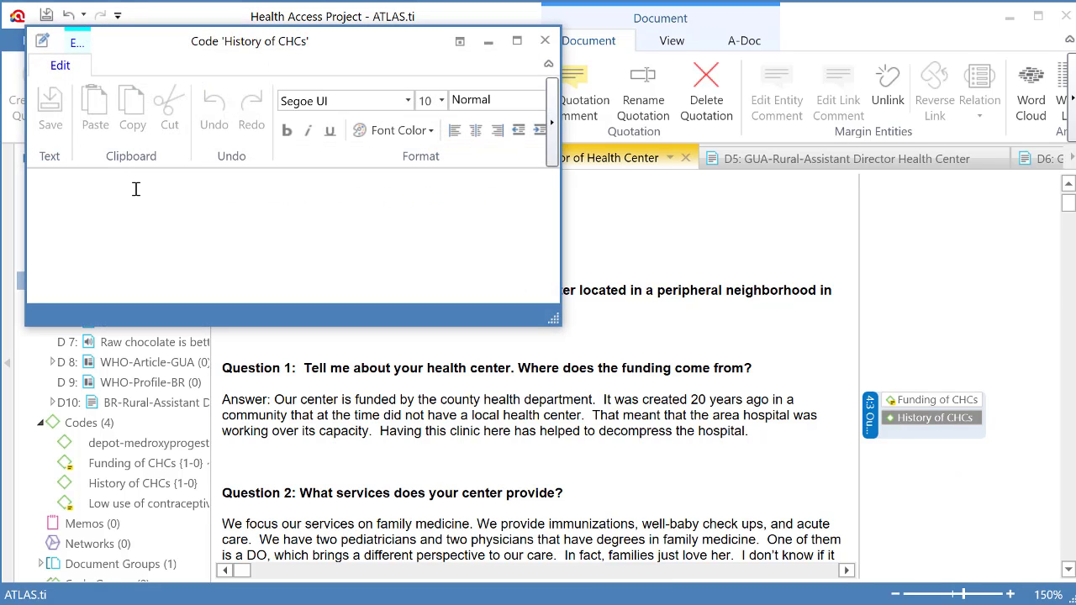
pyautogui.write('Define the code....')
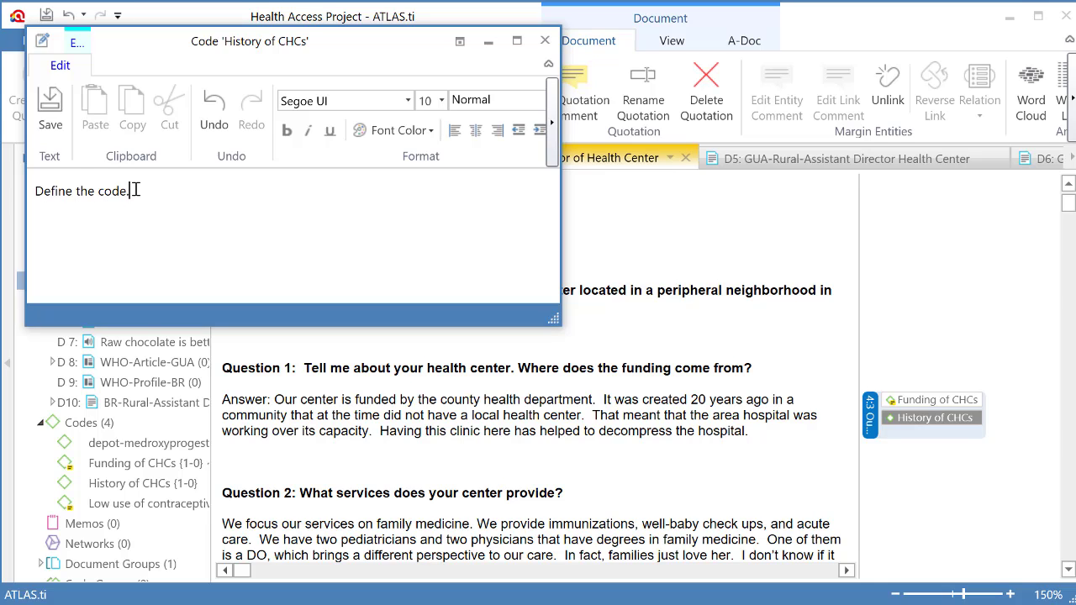
pyautogui.click(545, 40)
pyautogui.click(475, 381)
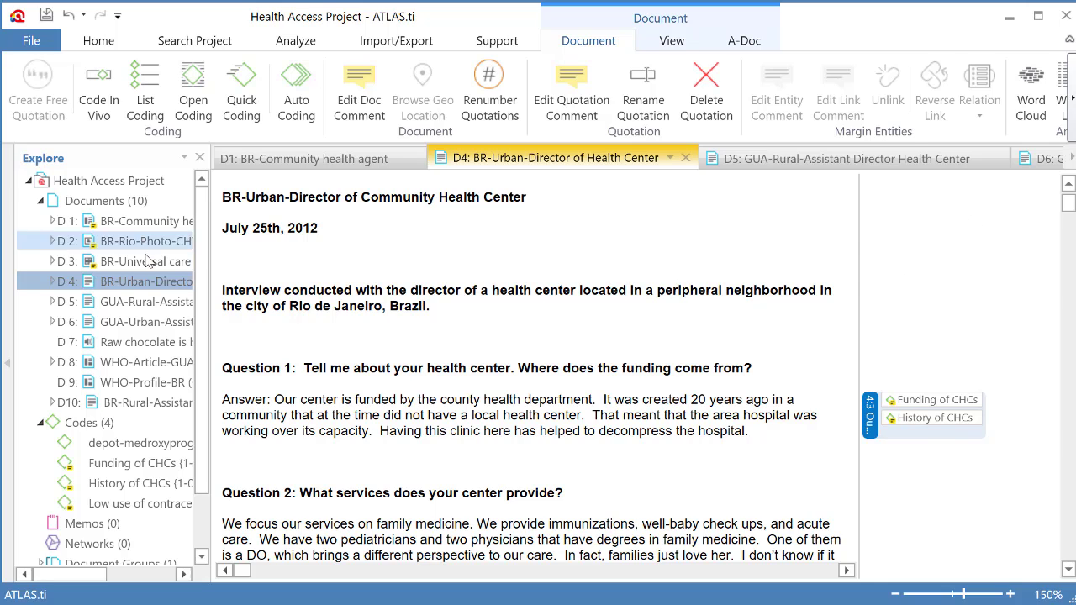
# Open the GUA-Rural-Assistant Director Health Center interview at 150% and select its Question 1 answer.
pyautogui.doubleClick(135, 302)
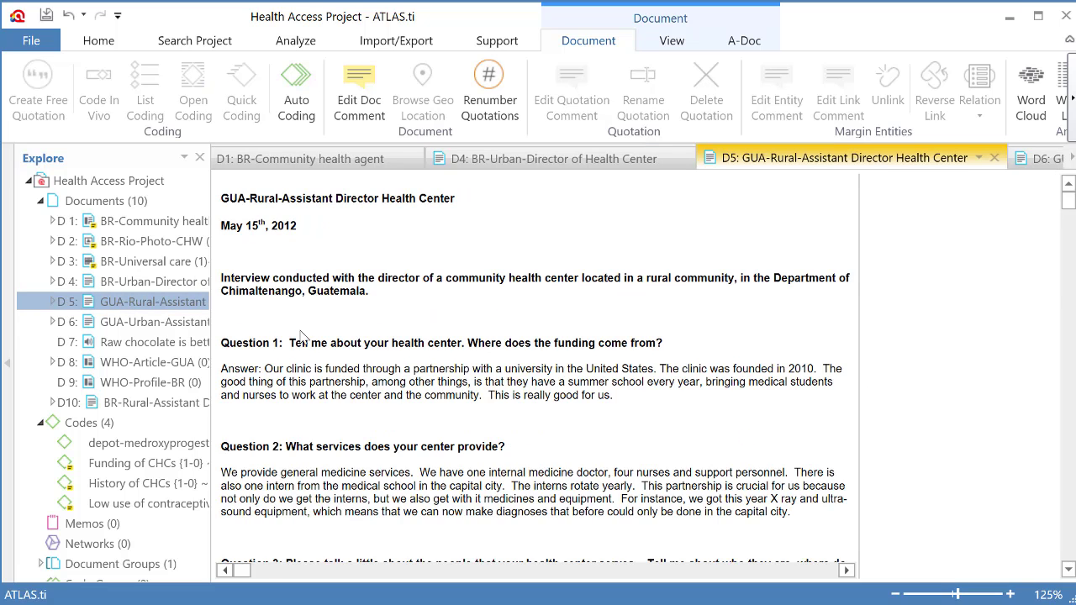
pyautogui.click(1010, 594)
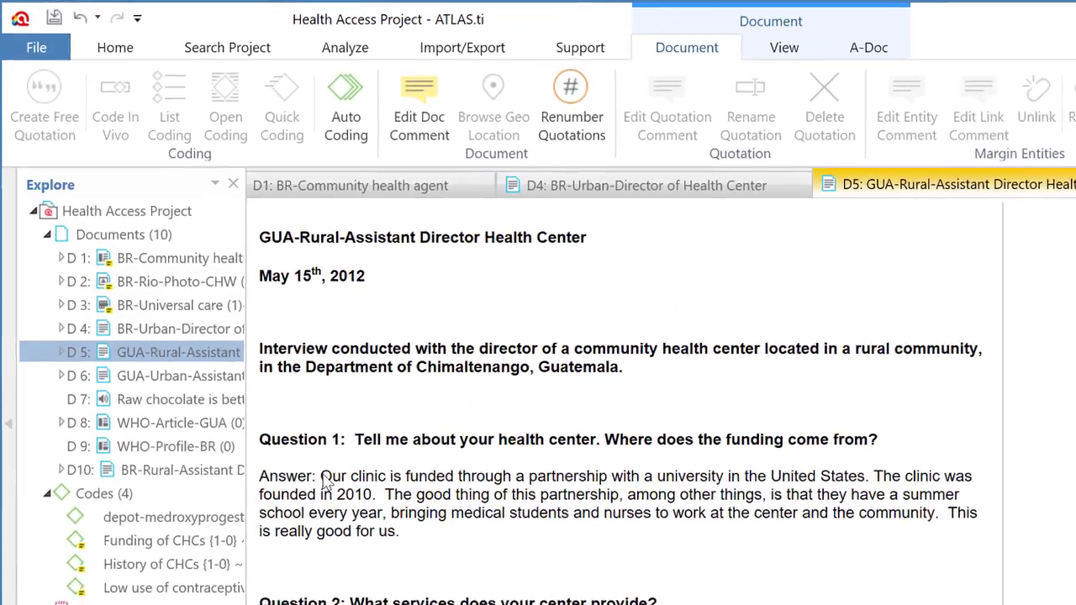
pyautogui.moveTo(275, 410); pyautogui.dragTo(338, 446)
pyautogui.moveTo(418, 555); pyautogui.dragTo(412, 556)
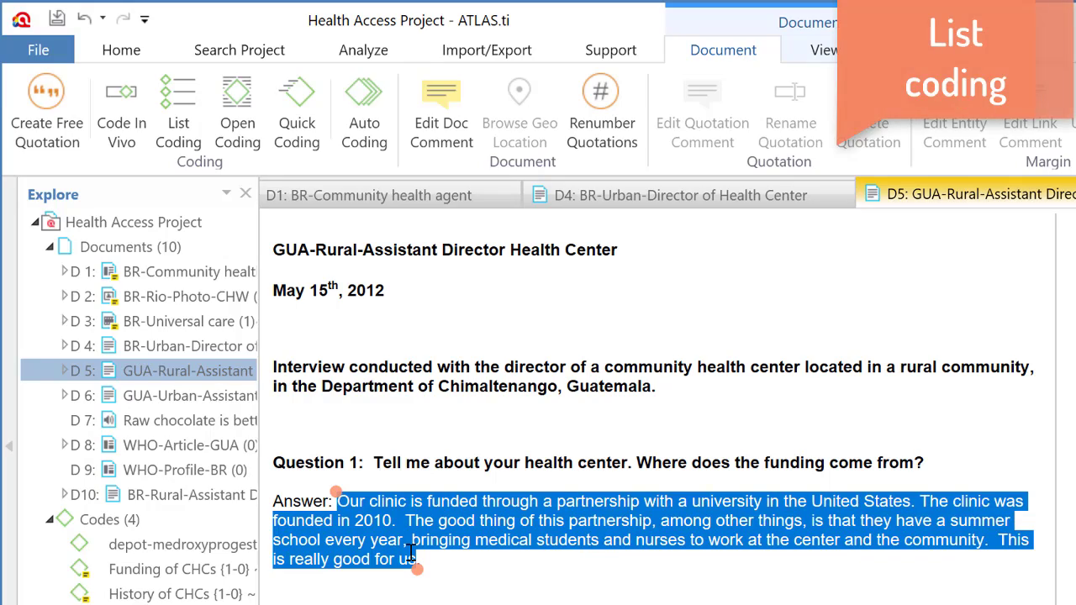
# Code the selected answer with History of CHCs and Funding of CHCs from the code list.
pyautogui.rightClick(381, 504)
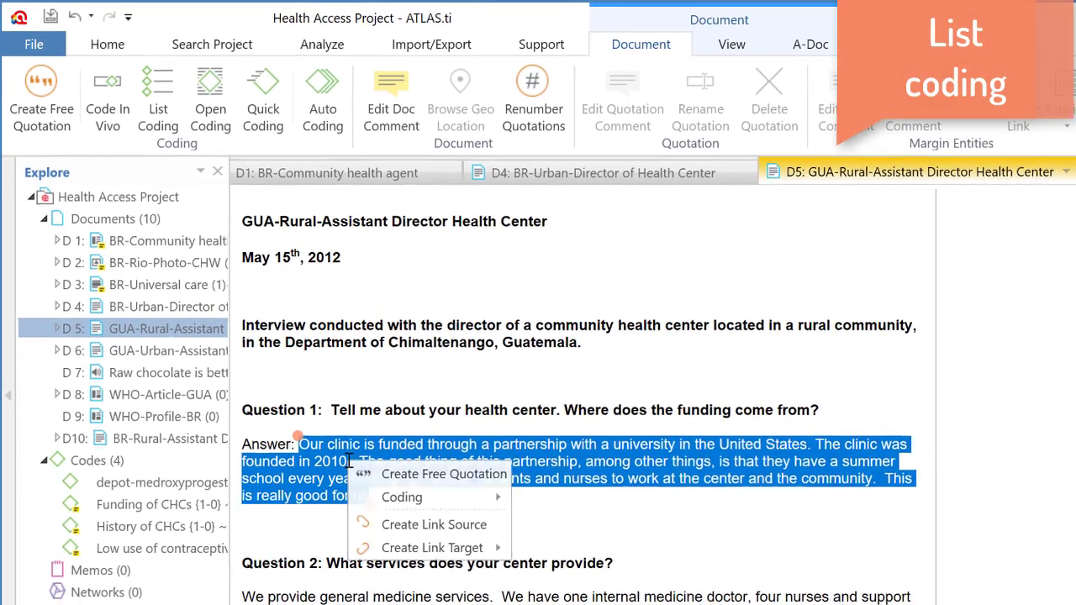
pyautogui.rightClick(381, 505)
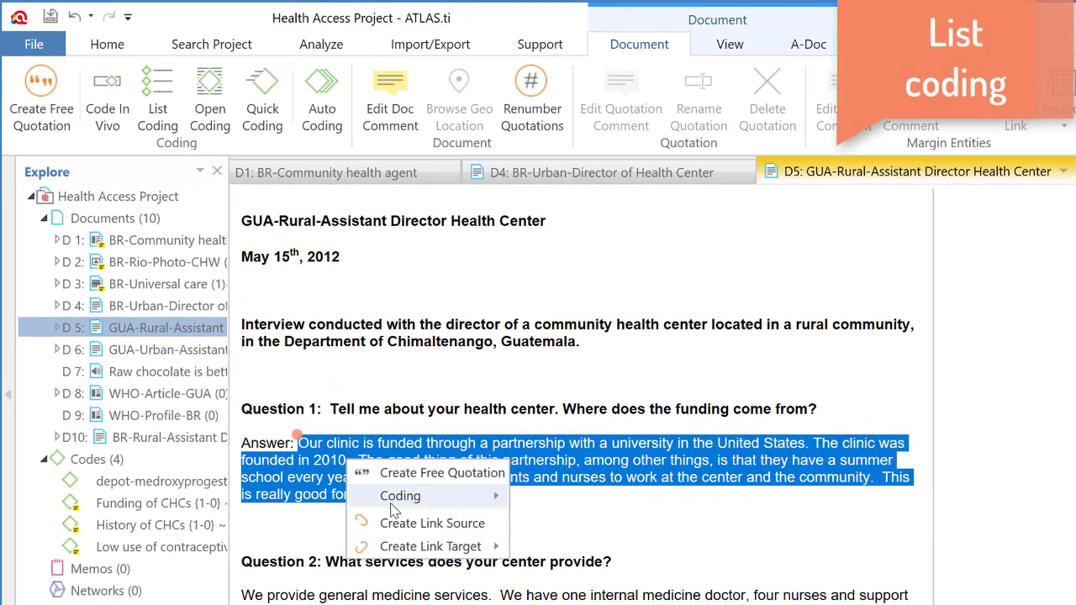
pyautogui.moveTo(394, 500)
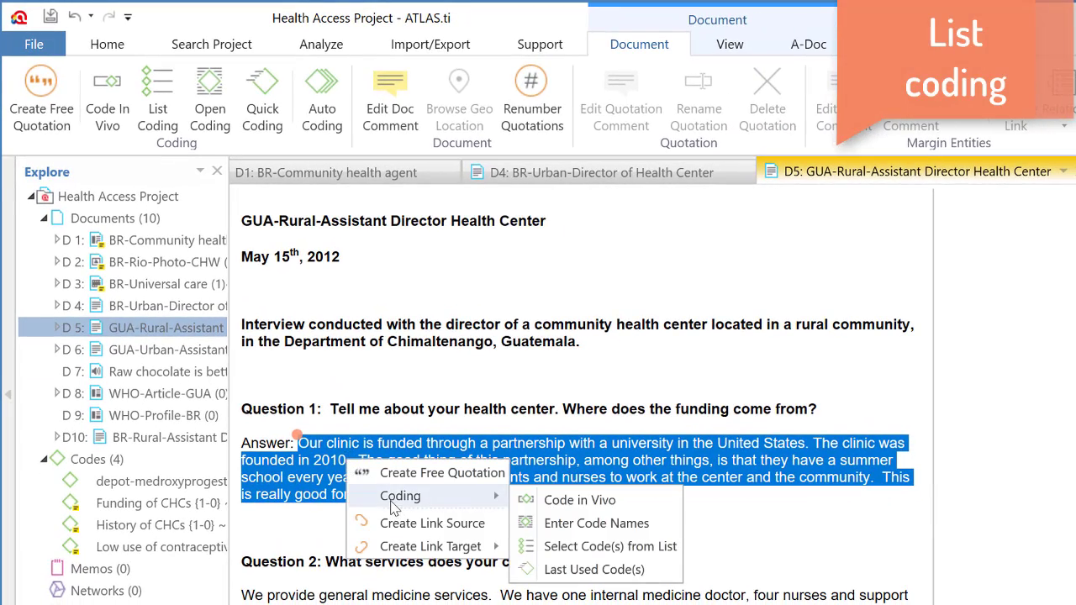
pyautogui.click(637, 549)
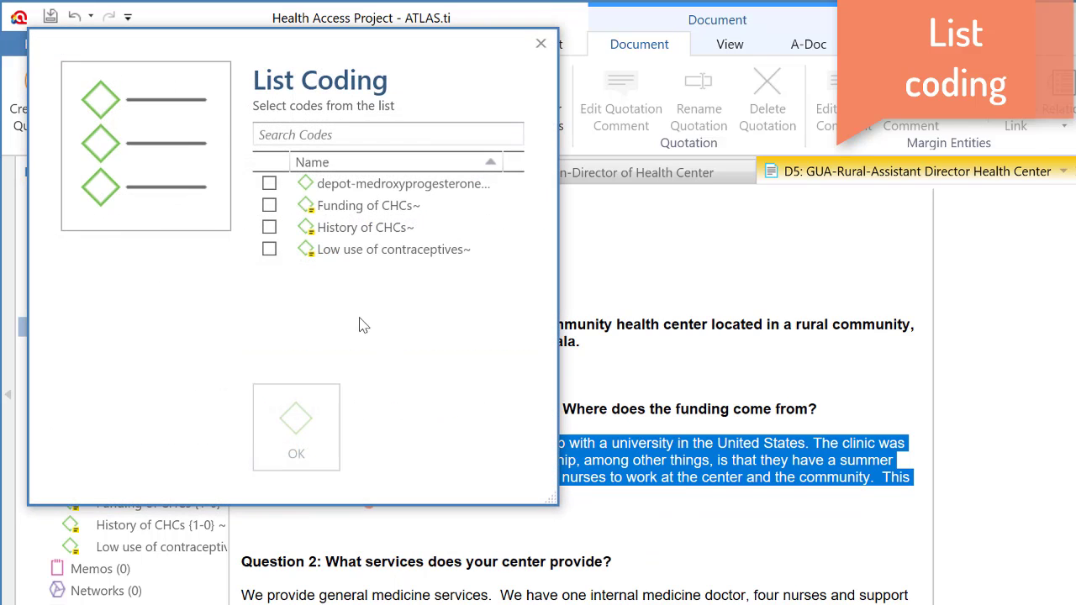
pyautogui.click(269, 228)
pyautogui.click(269, 206)
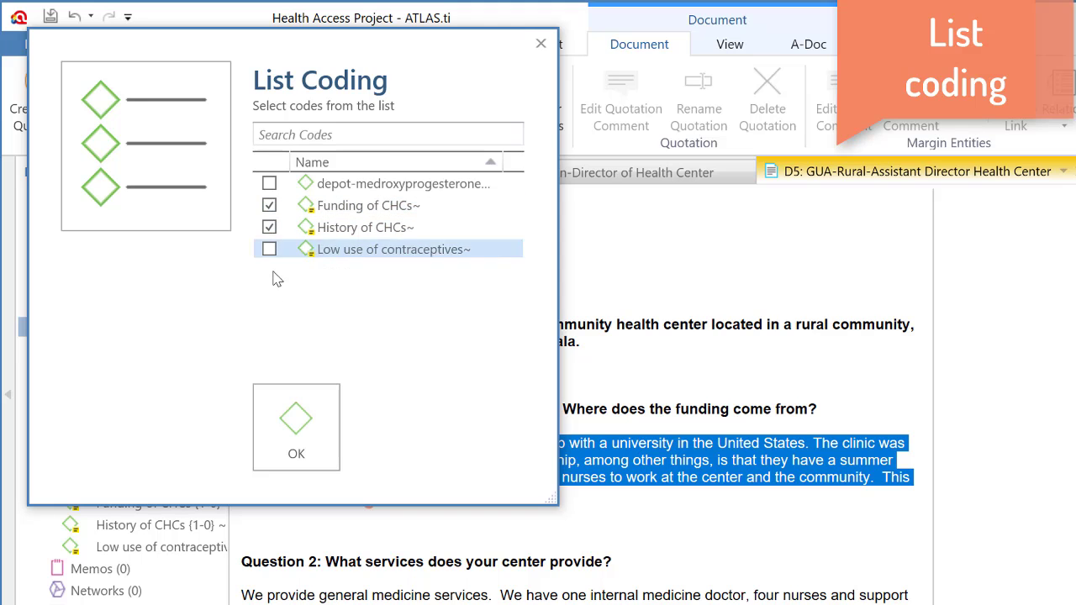
pyautogui.click(305, 418)
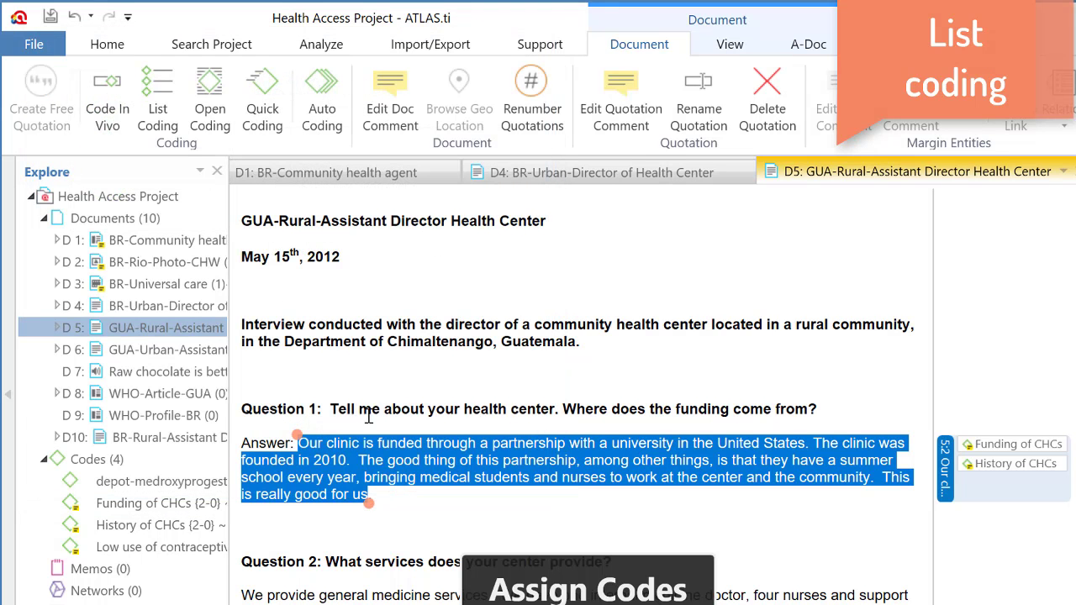
pyautogui.click(1011, 465)
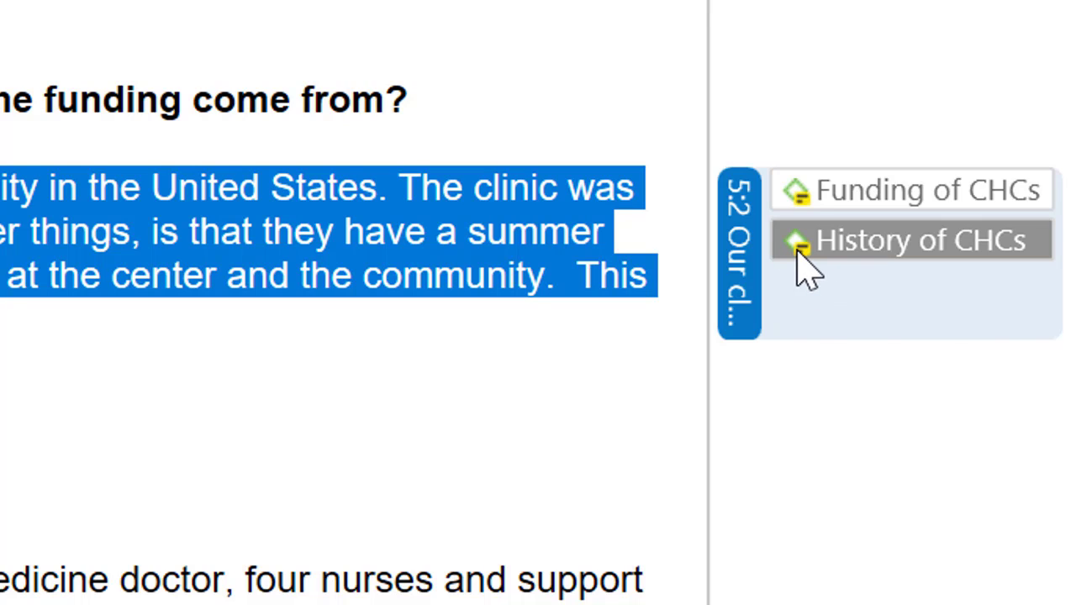
pyautogui.moveTo(802, 251)
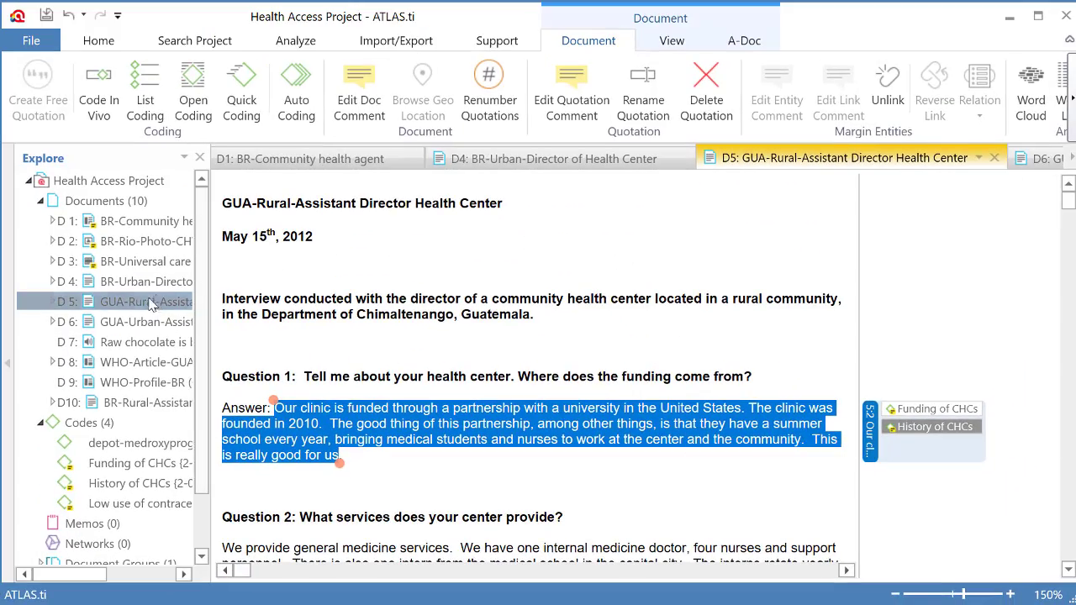
# Code the GUA-Urban interview's Question 1 answer with History of CHCs, then open BR-Rural-Assistant Director.
pyautogui.doubleClick(150, 324)
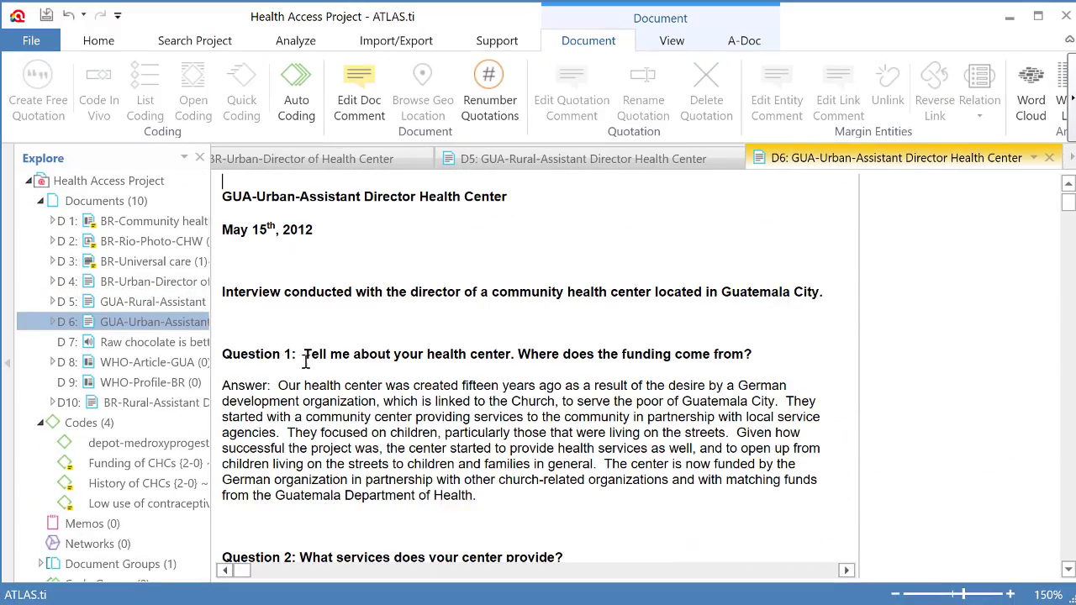
pyautogui.moveTo(278, 385)
pyautogui.mouseDown()
pyautogui.moveTo(404, 429)
pyautogui.moveTo(408, 465)
pyautogui.moveTo(468, 482)
pyautogui.moveTo(474, 498)
pyautogui.mouseUp()
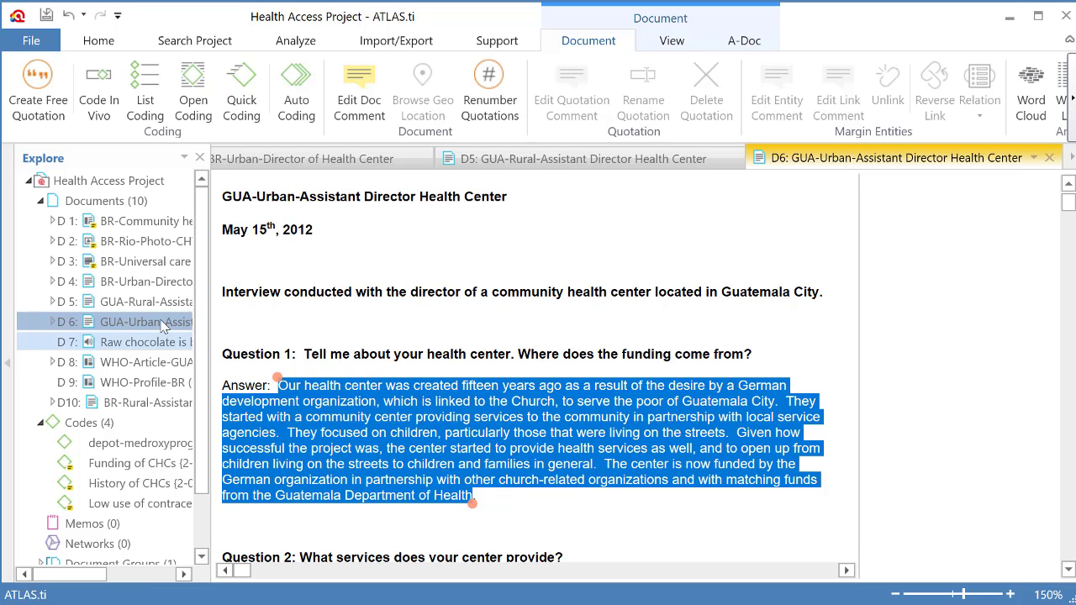
pyautogui.click(145, 84)
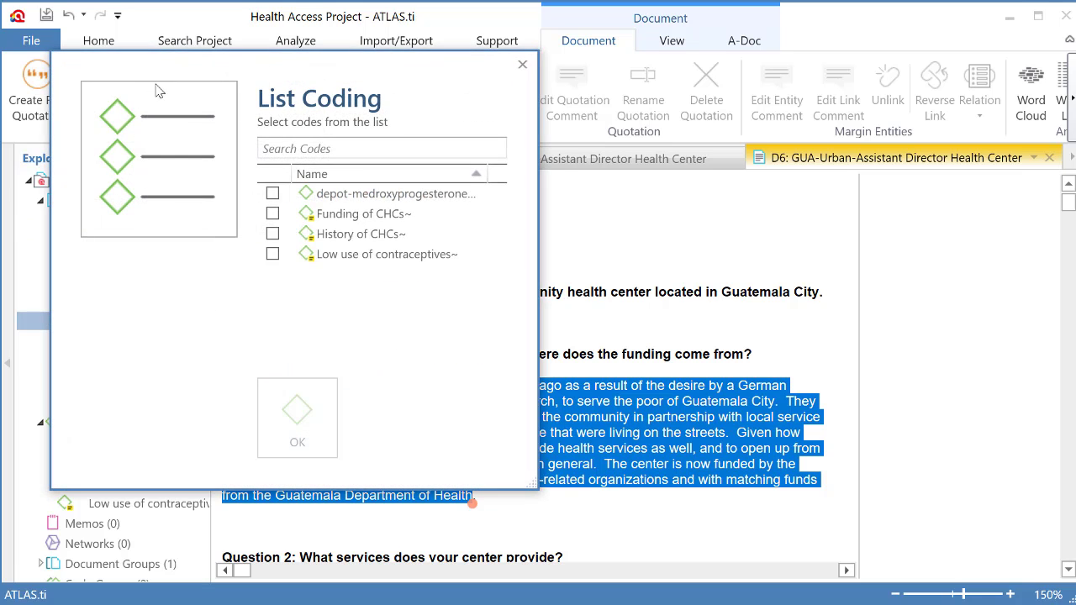
pyautogui.click(273, 235)
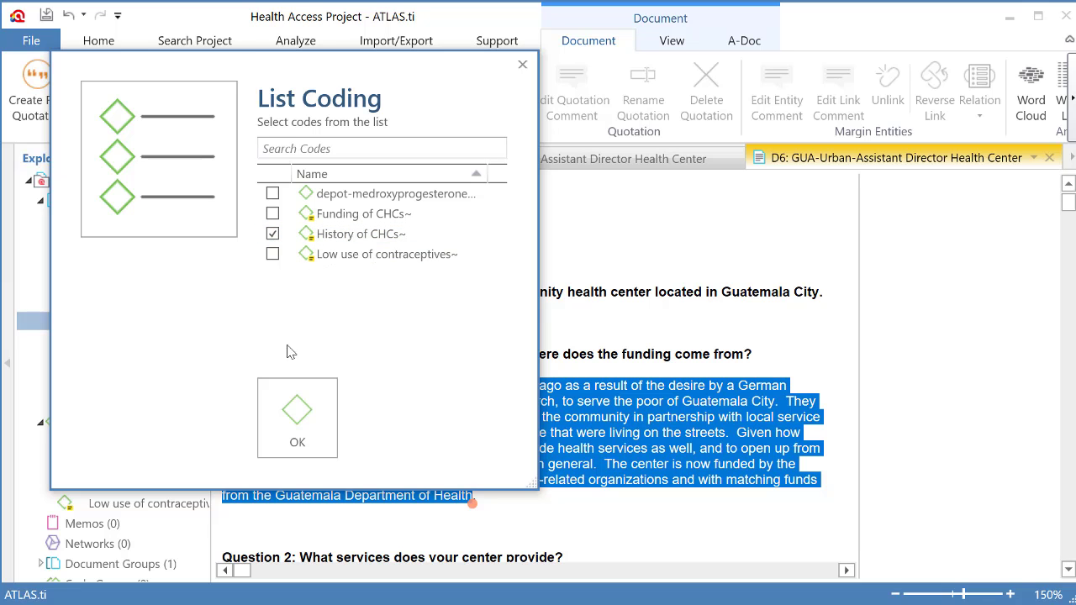
pyautogui.click(300, 412)
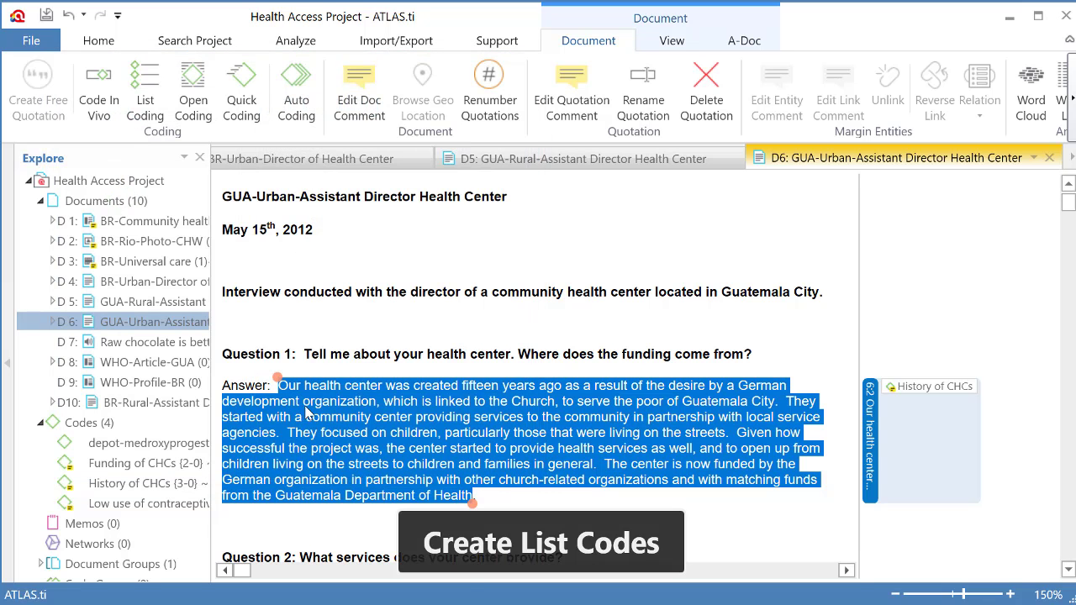
pyautogui.doubleClick(145, 403)
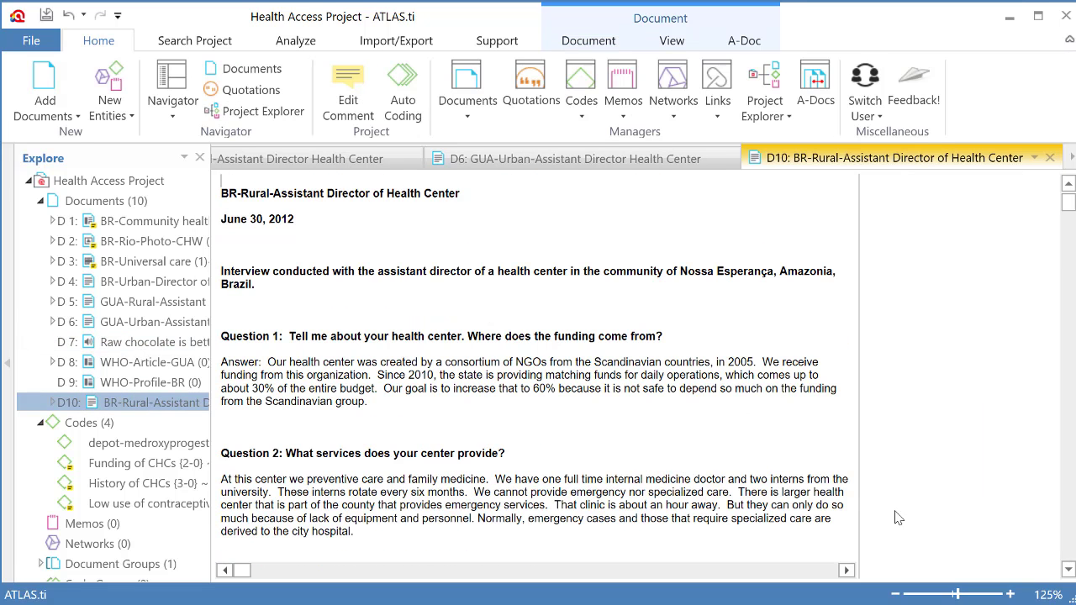
# Zoom the BR-Rural interview to 150% and select the Question 1 answer text.
pyautogui.click(1009, 594)
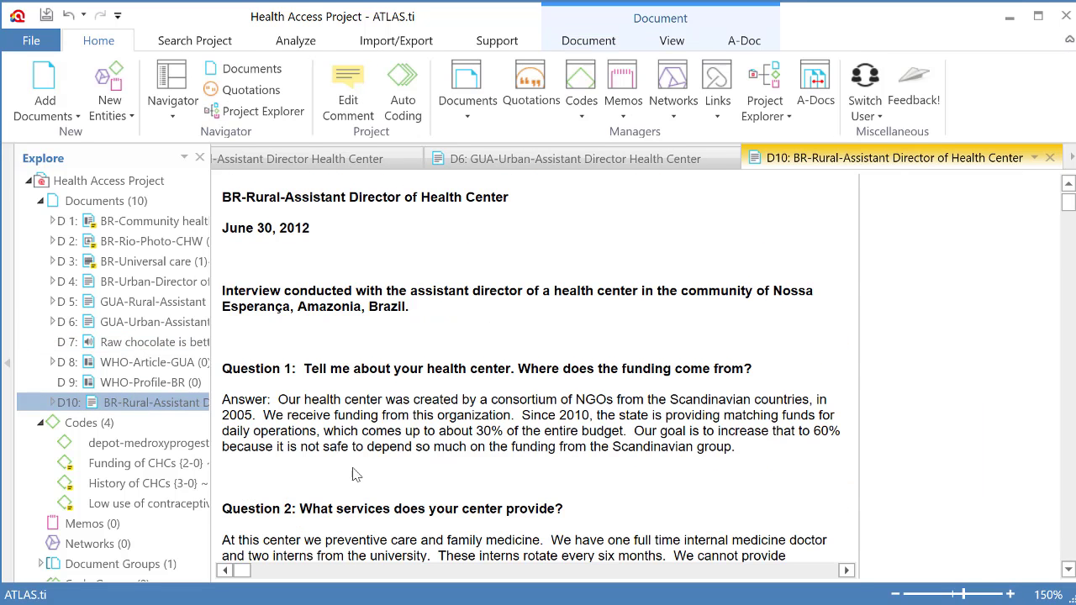
pyautogui.moveTo(278, 402); pyautogui.dragTo(730, 451)
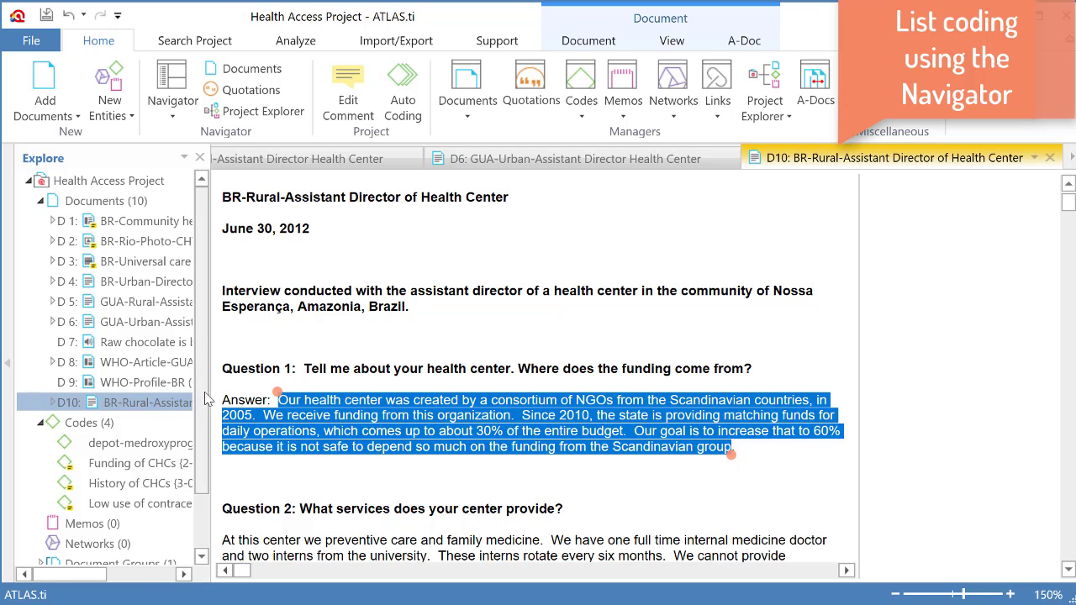
# Widen the Explore pane, show the Codes list, and drag Funding of CHCs onto the selected answer.
pyautogui.moveTo(209, 393); pyautogui.dragTo(290, 392)
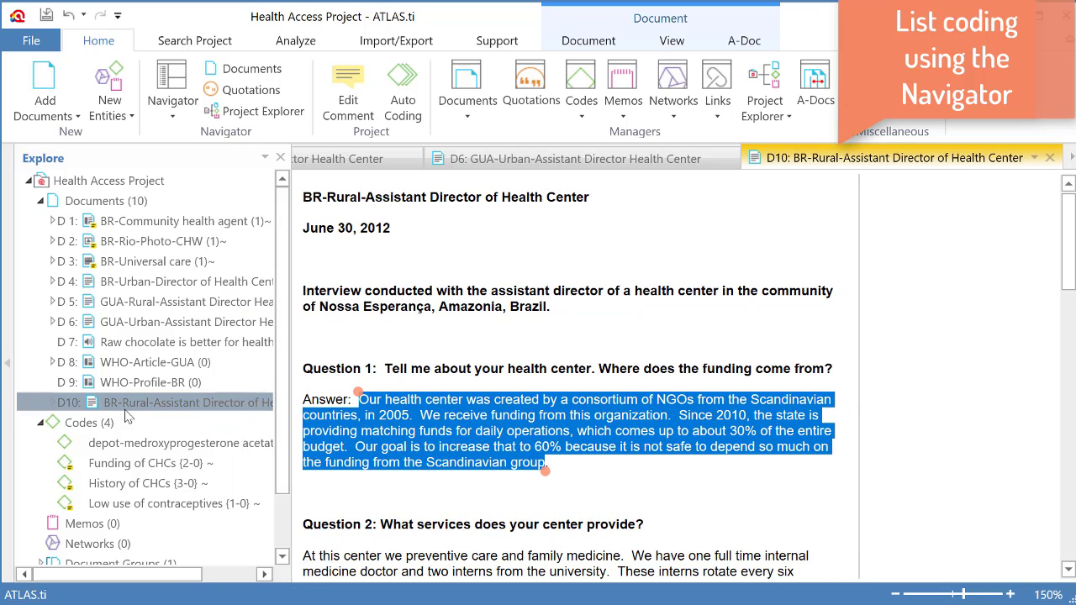
pyautogui.click(40, 201)
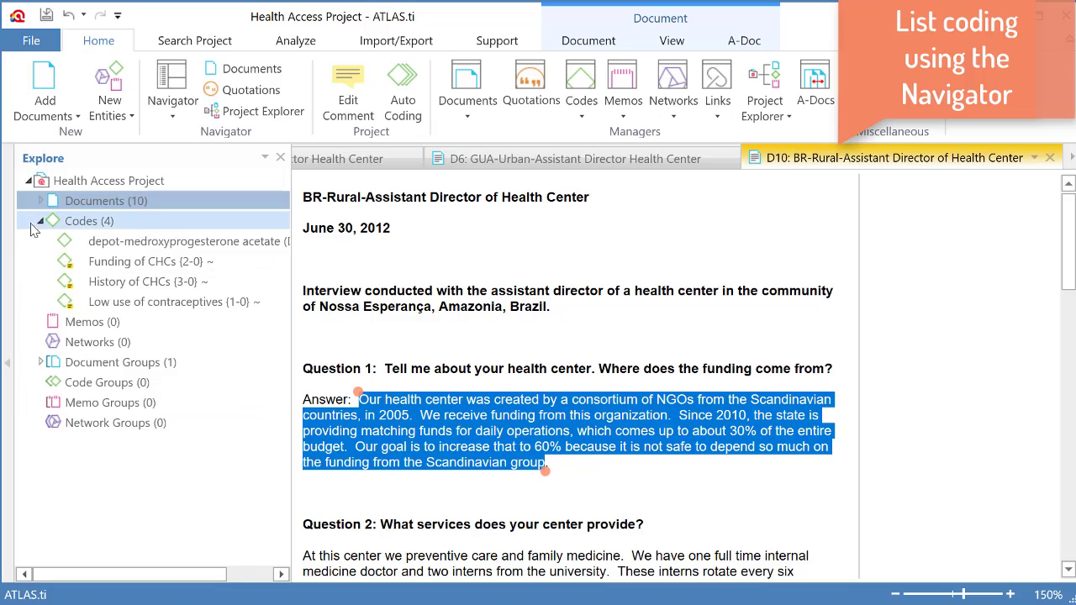
pyautogui.click(40, 221)
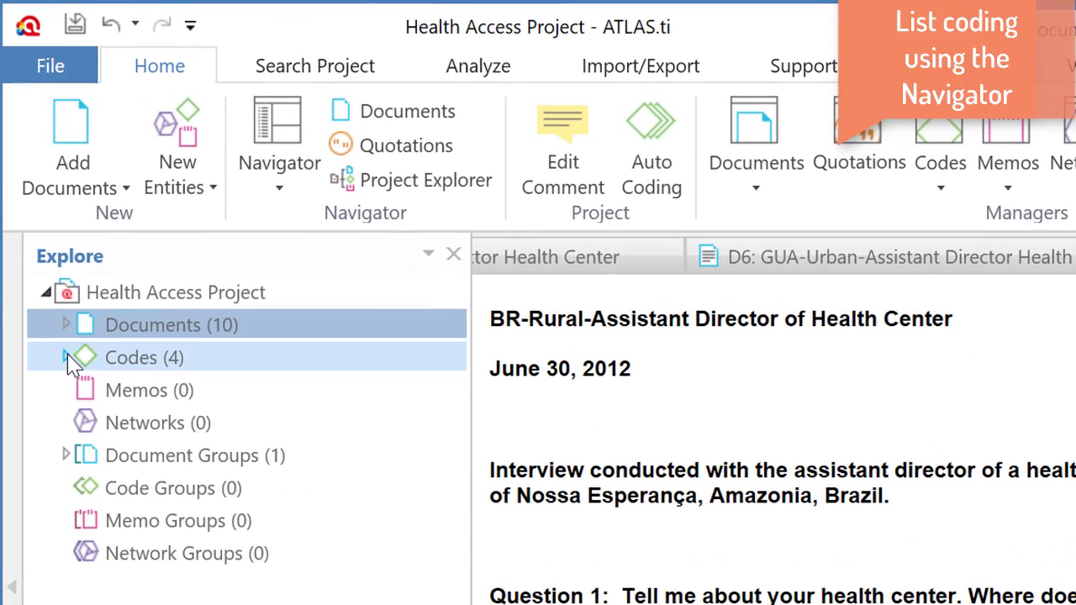
pyautogui.click(42, 222)
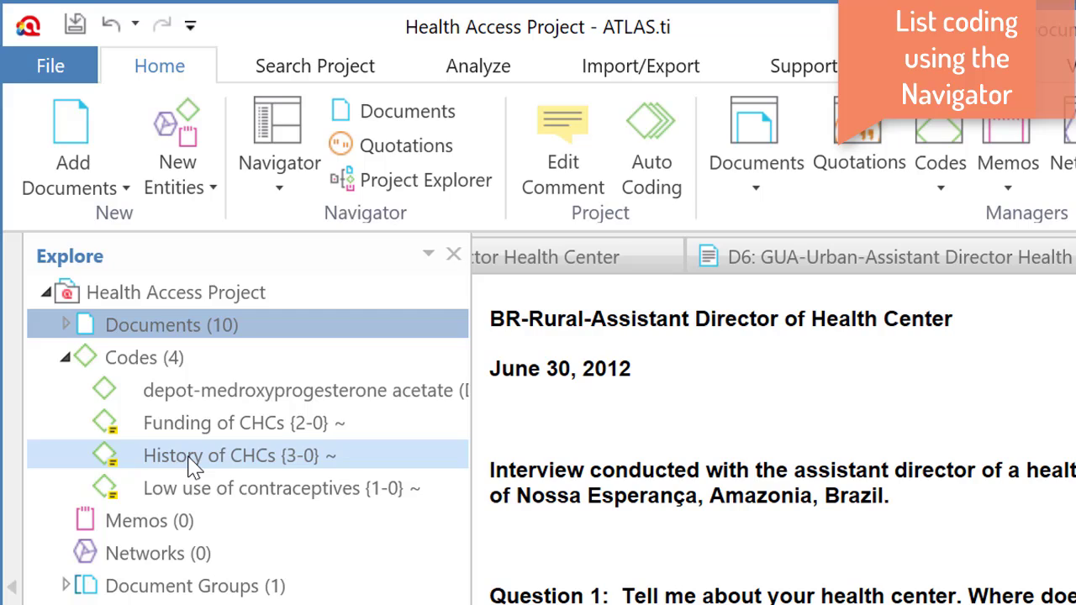
pyautogui.moveTo(204, 423); pyautogui.dragTo(648, 523)
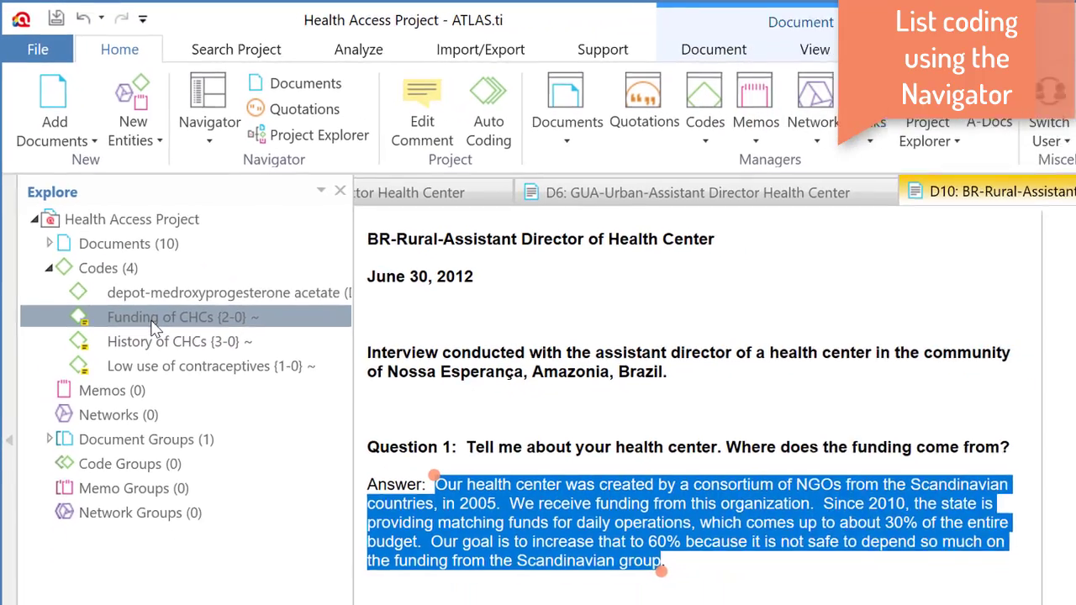
pyautogui.moveTo(460, 370)
pyautogui.mouseDown()
pyautogui.moveTo(599, 505)
pyautogui.moveTo(588, 500)
pyautogui.mouseUp()
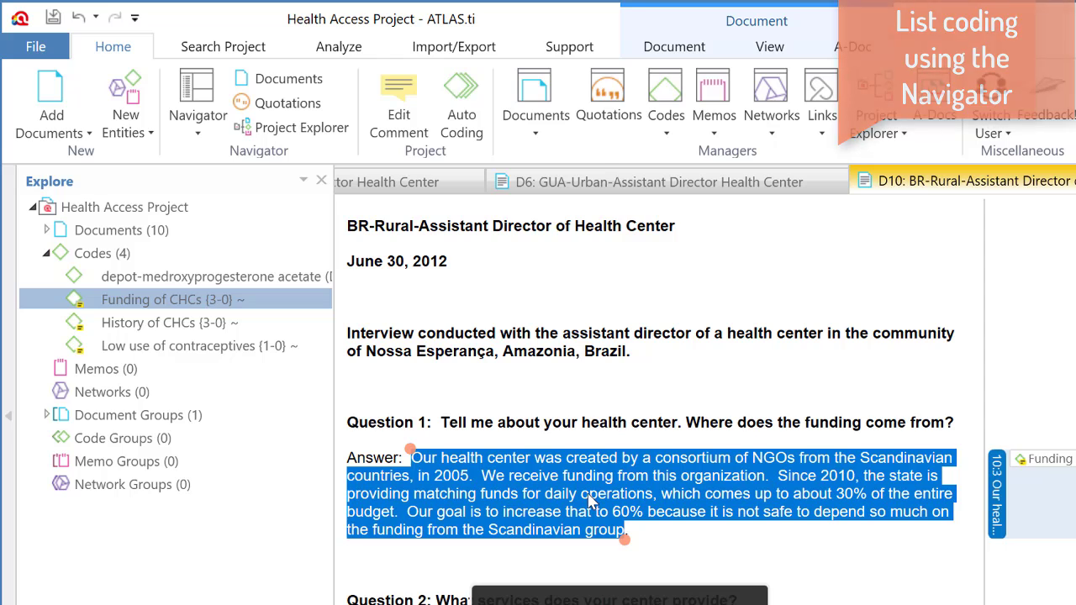